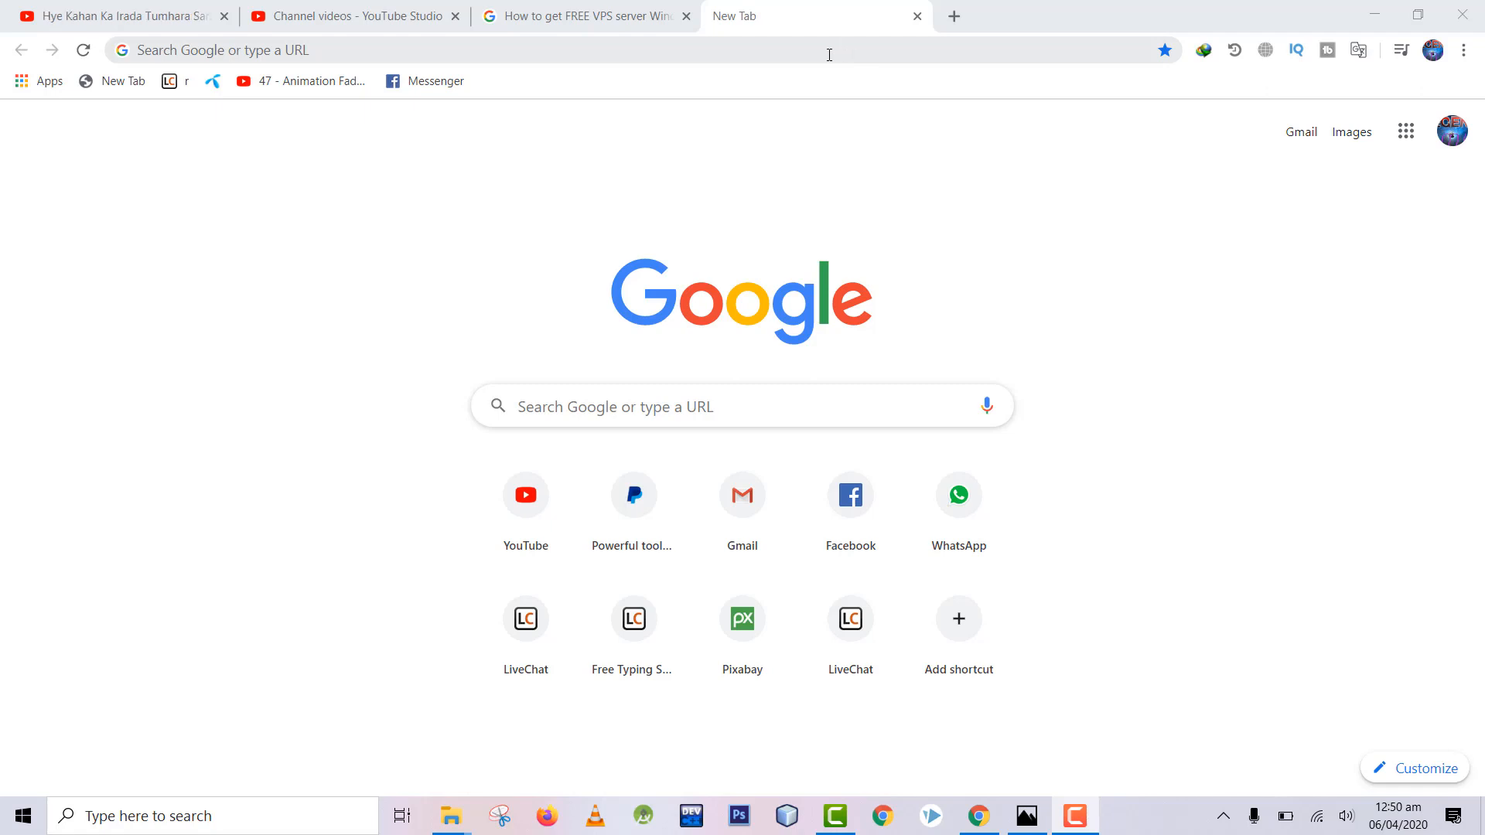
pyautogui.click(843, 53)
pyautogui.write('https://portal.azure.com/#home')
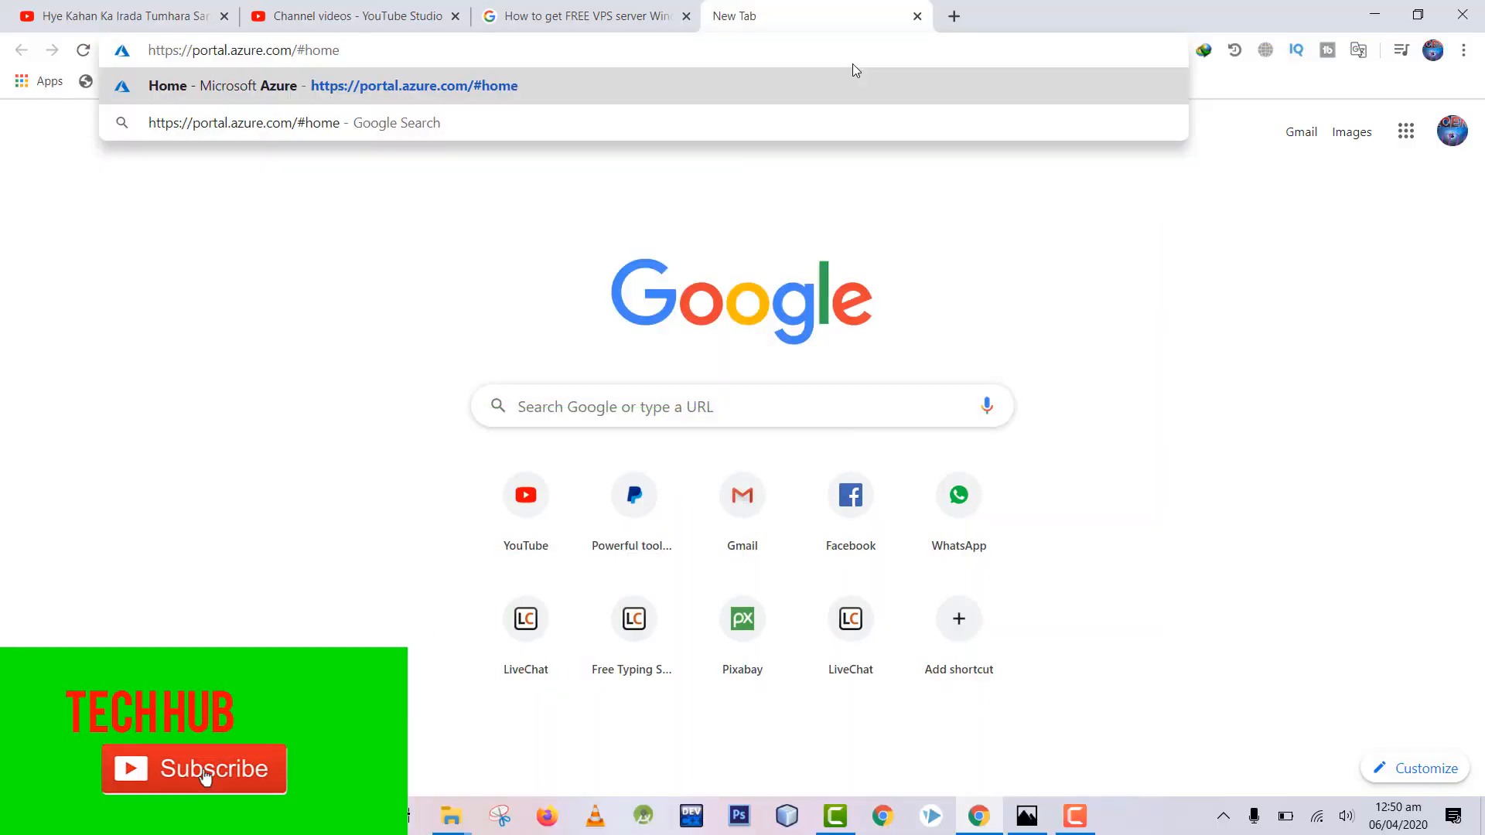
pyautogui.press('Return')
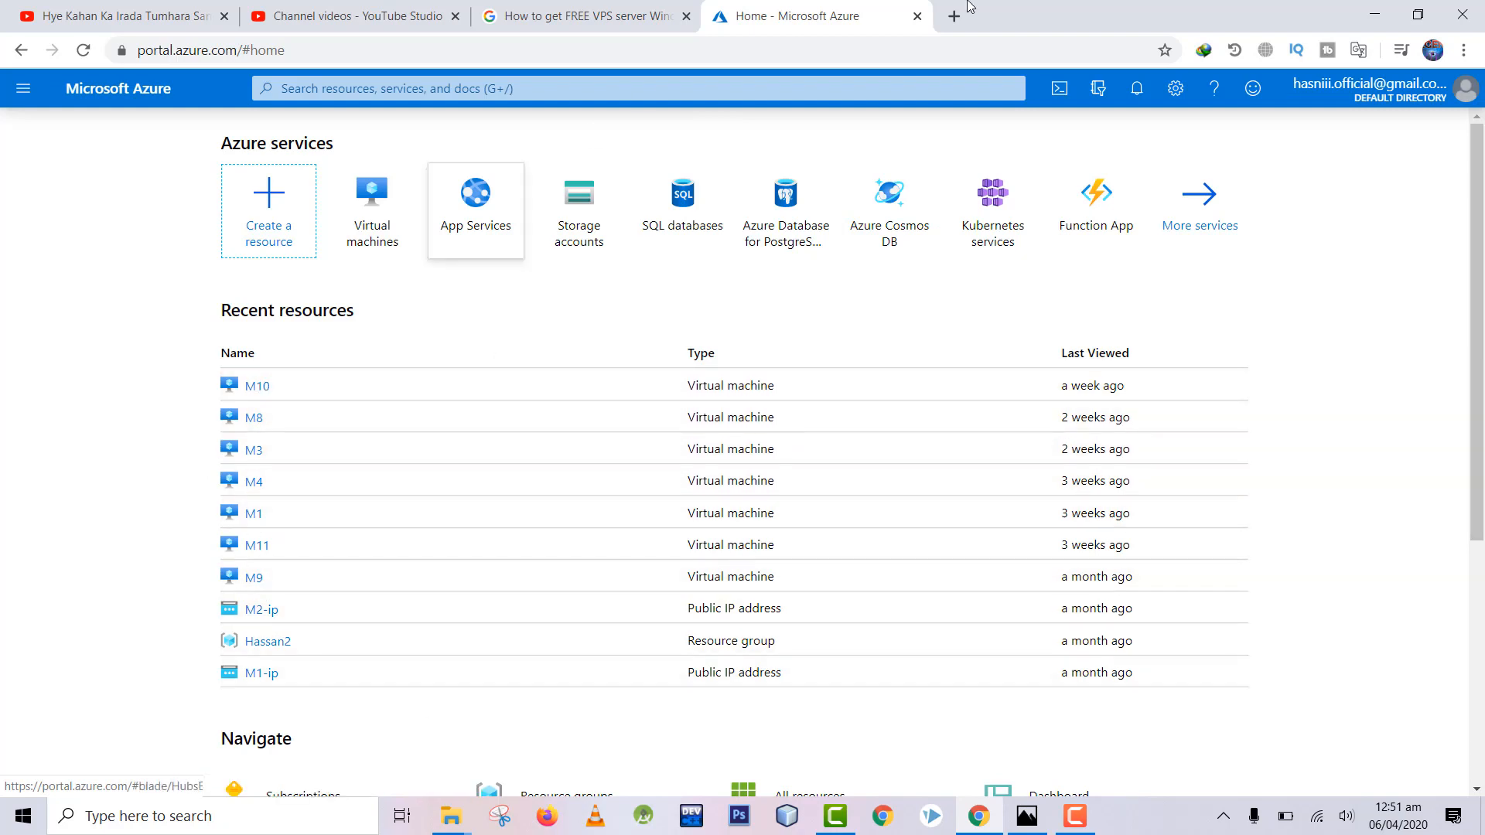
# Step: Go to Virtual machines and add a new VM to reach the Basics form
pyautogui.click(388, 214)
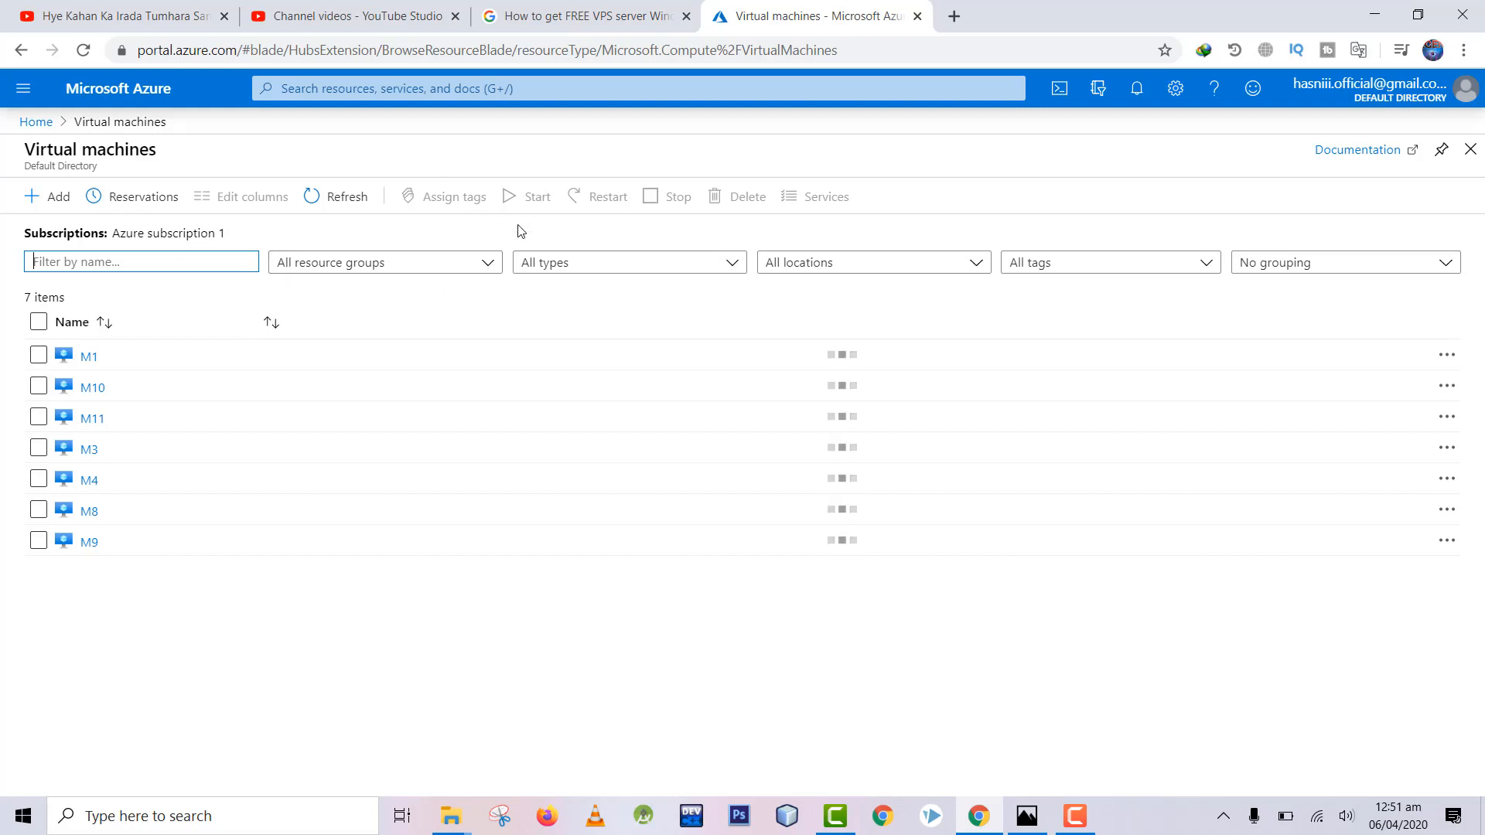
pyautogui.click(42, 207)
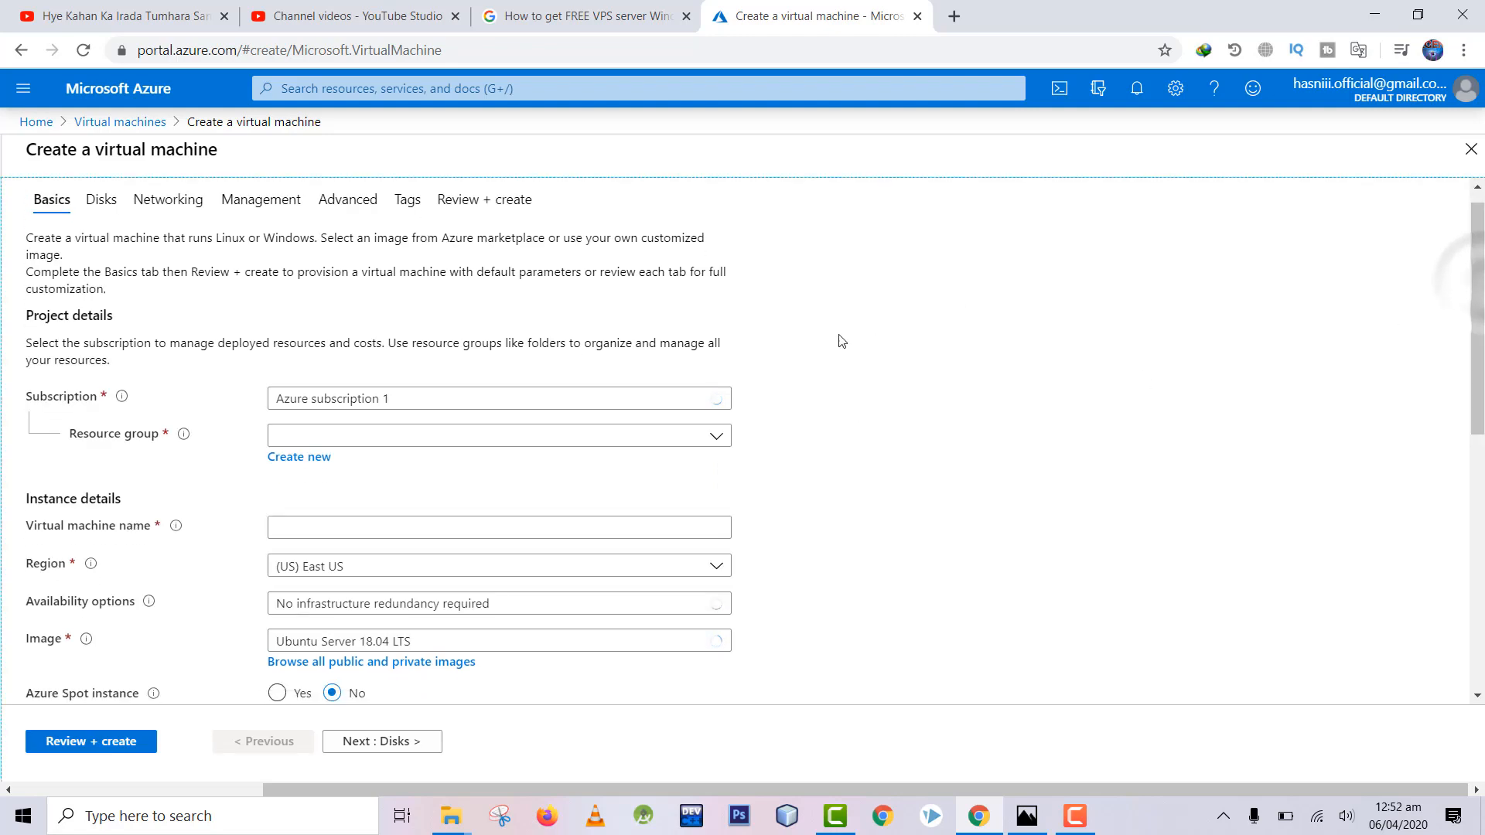
# Step: Create a new resource group named koib for the virtual machine
pyautogui.click(313, 461)
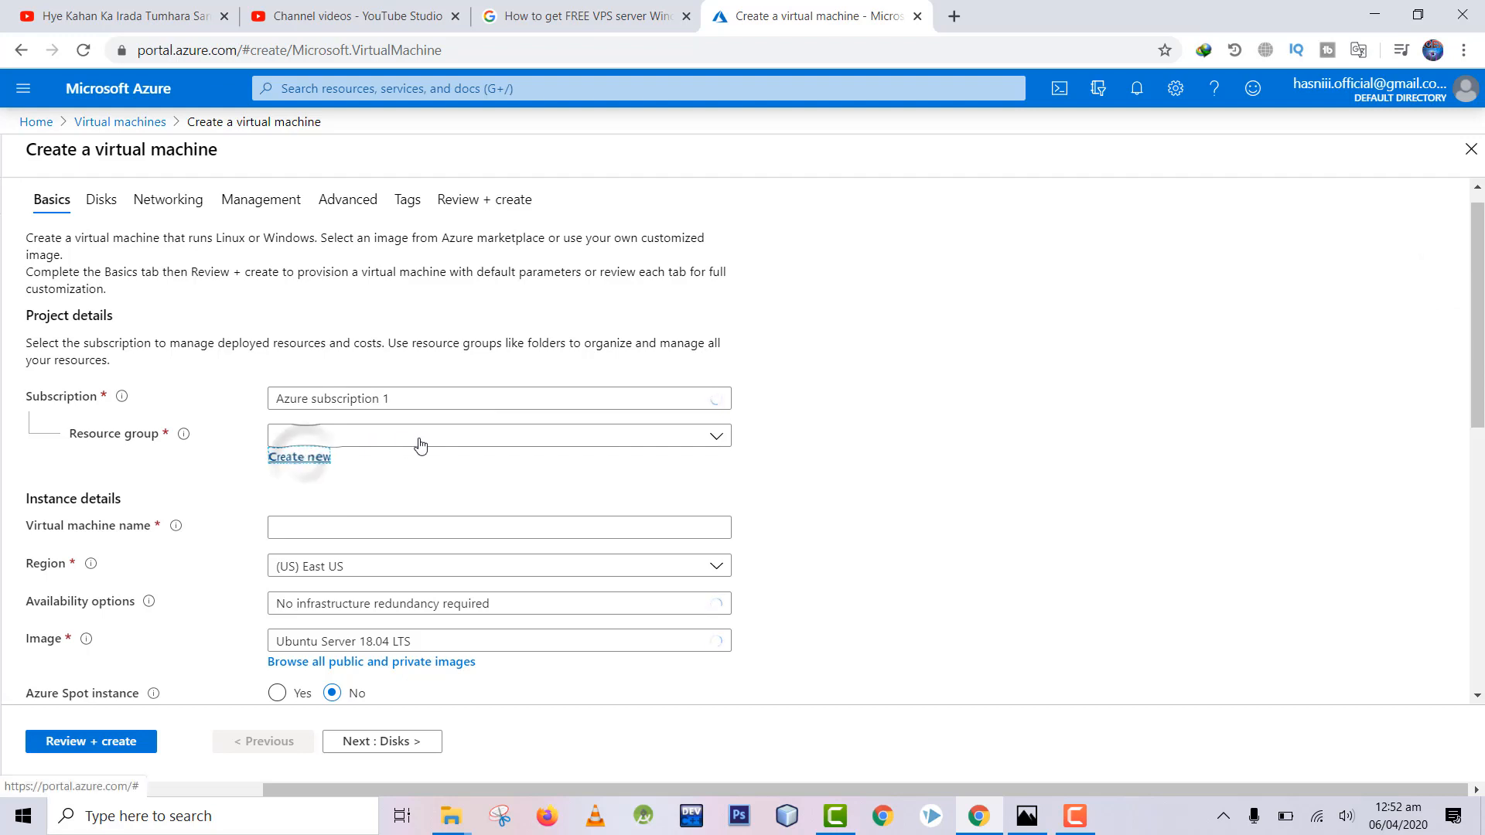
pyautogui.click(300, 458)
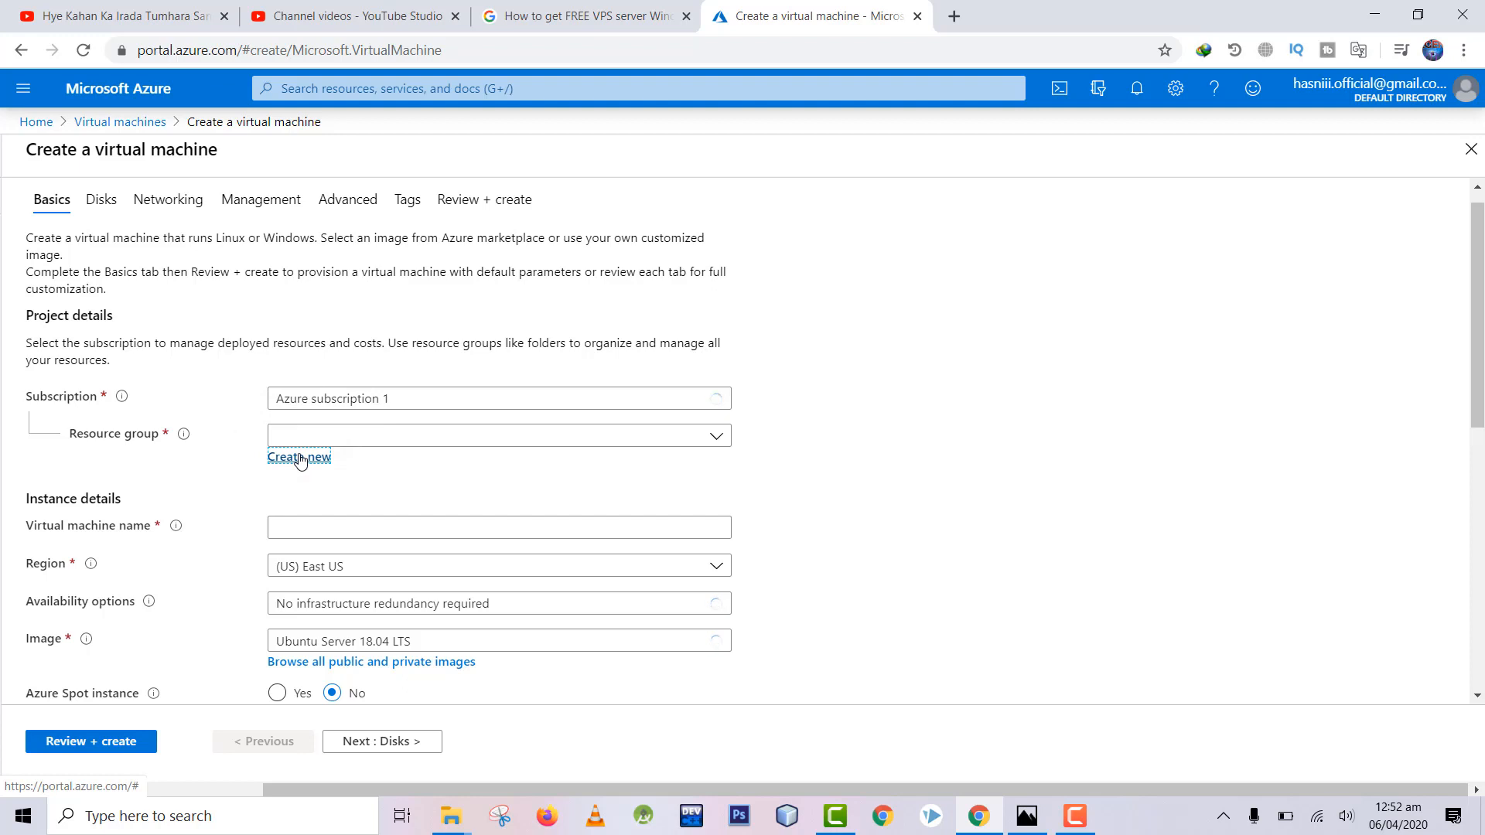
pyautogui.click(304, 458)
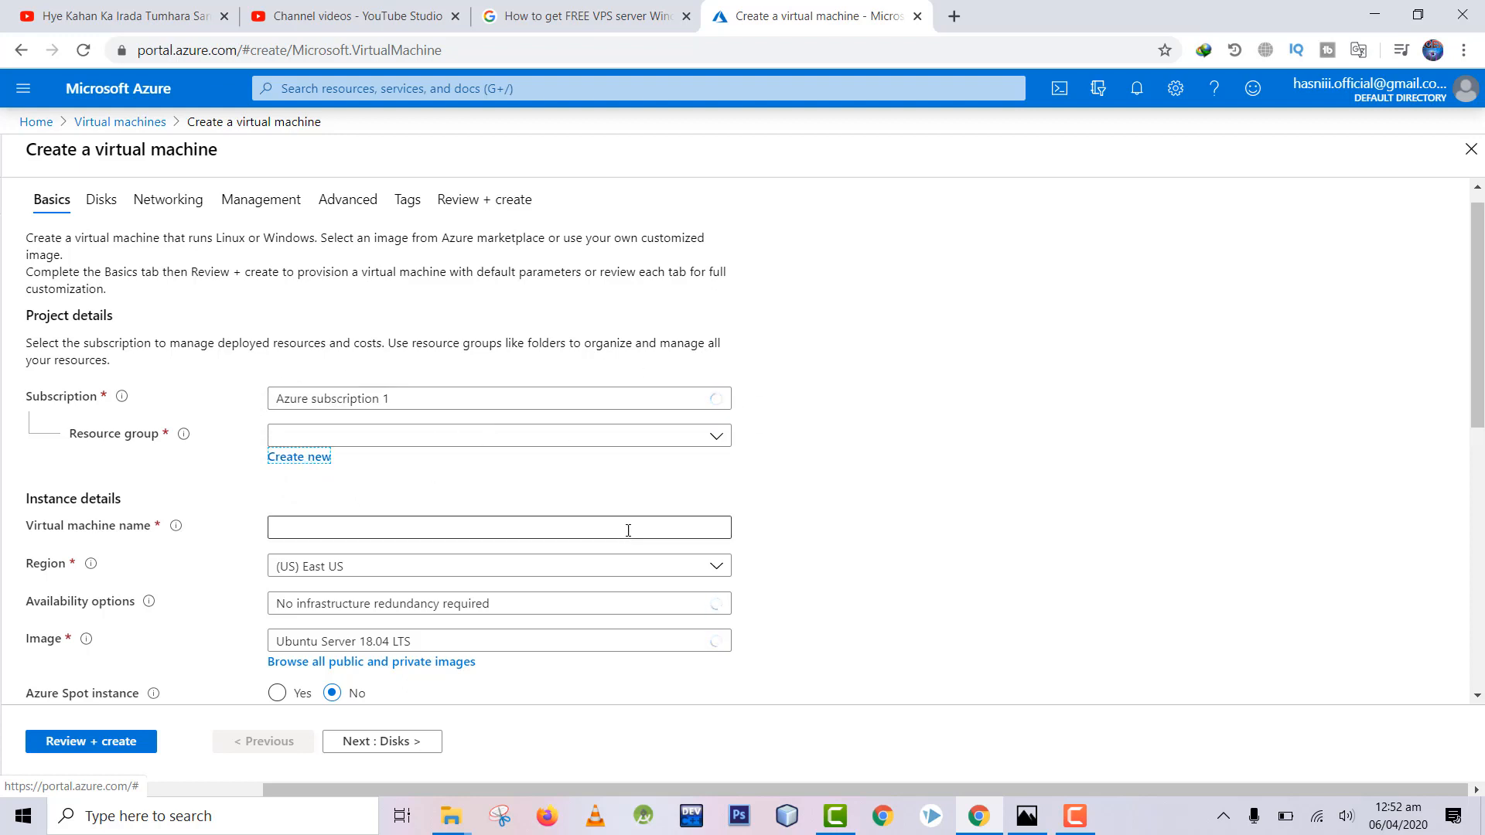
pyautogui.click(718, 437)
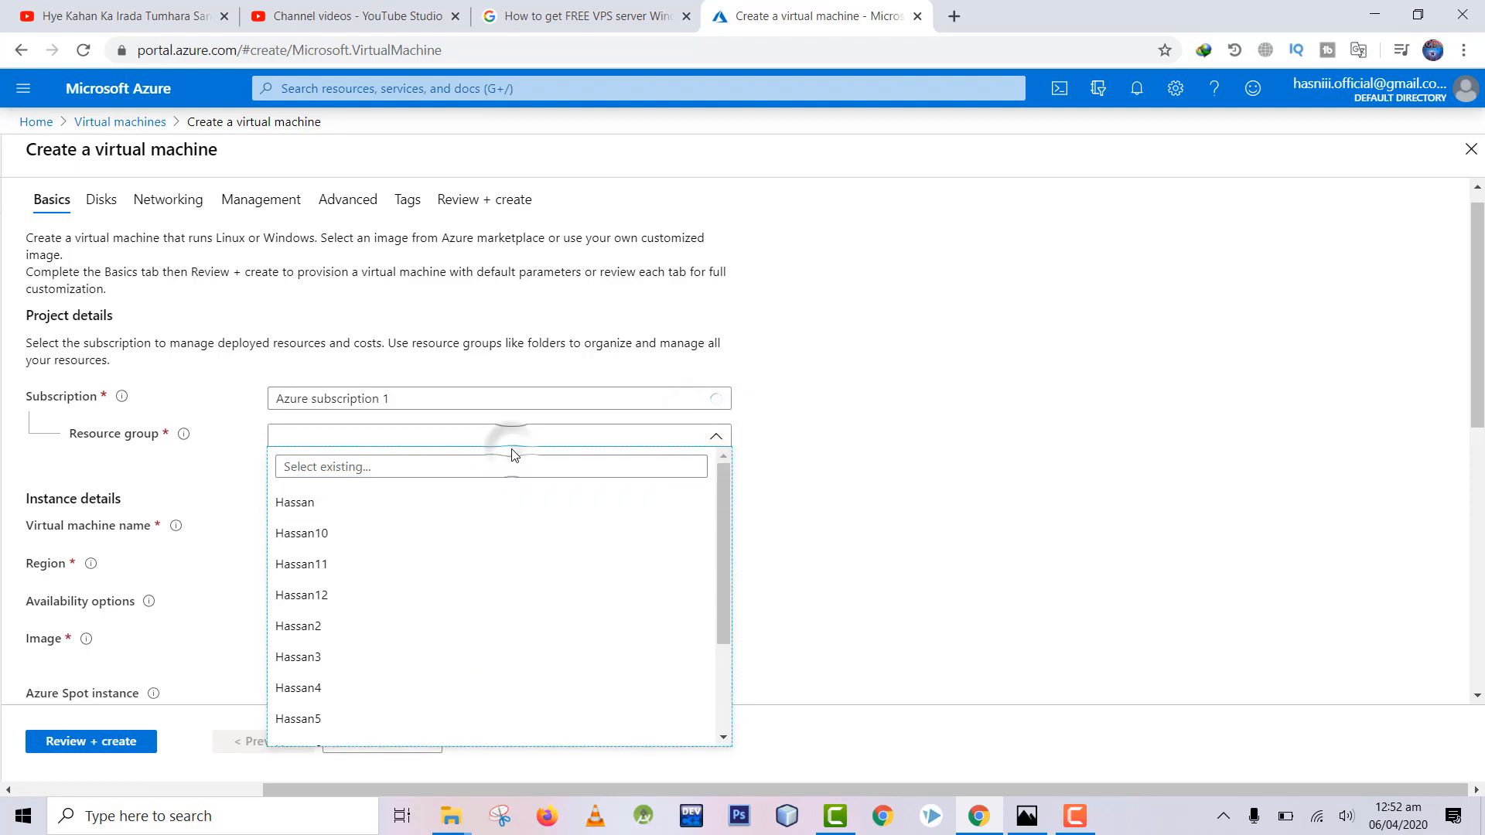
pyautogui.click(809, 481)
pyautogui.click(298, 456)
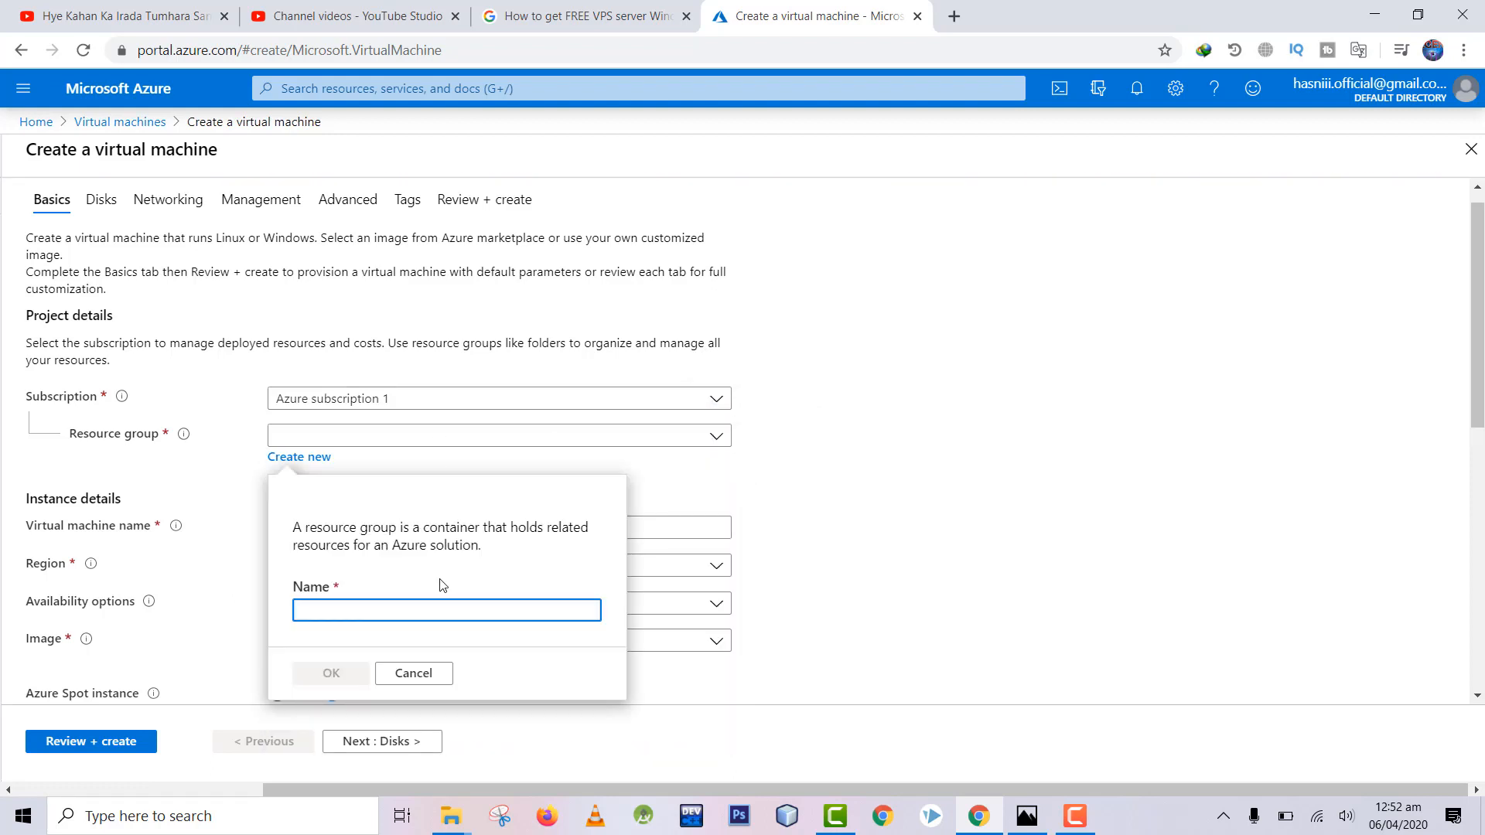
pyautogui.write('koib')
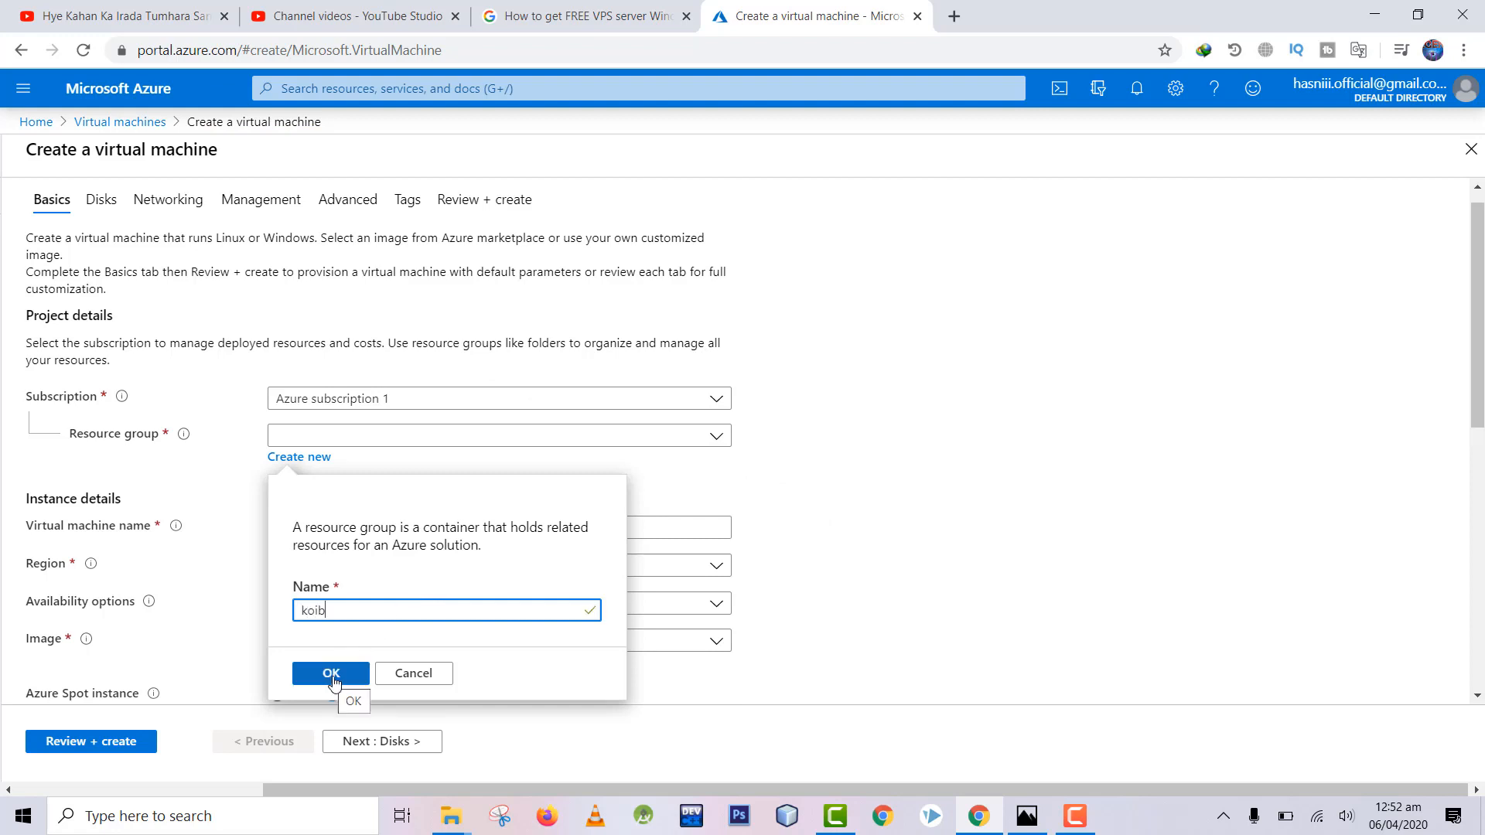
pyautogui.click(332, 675)
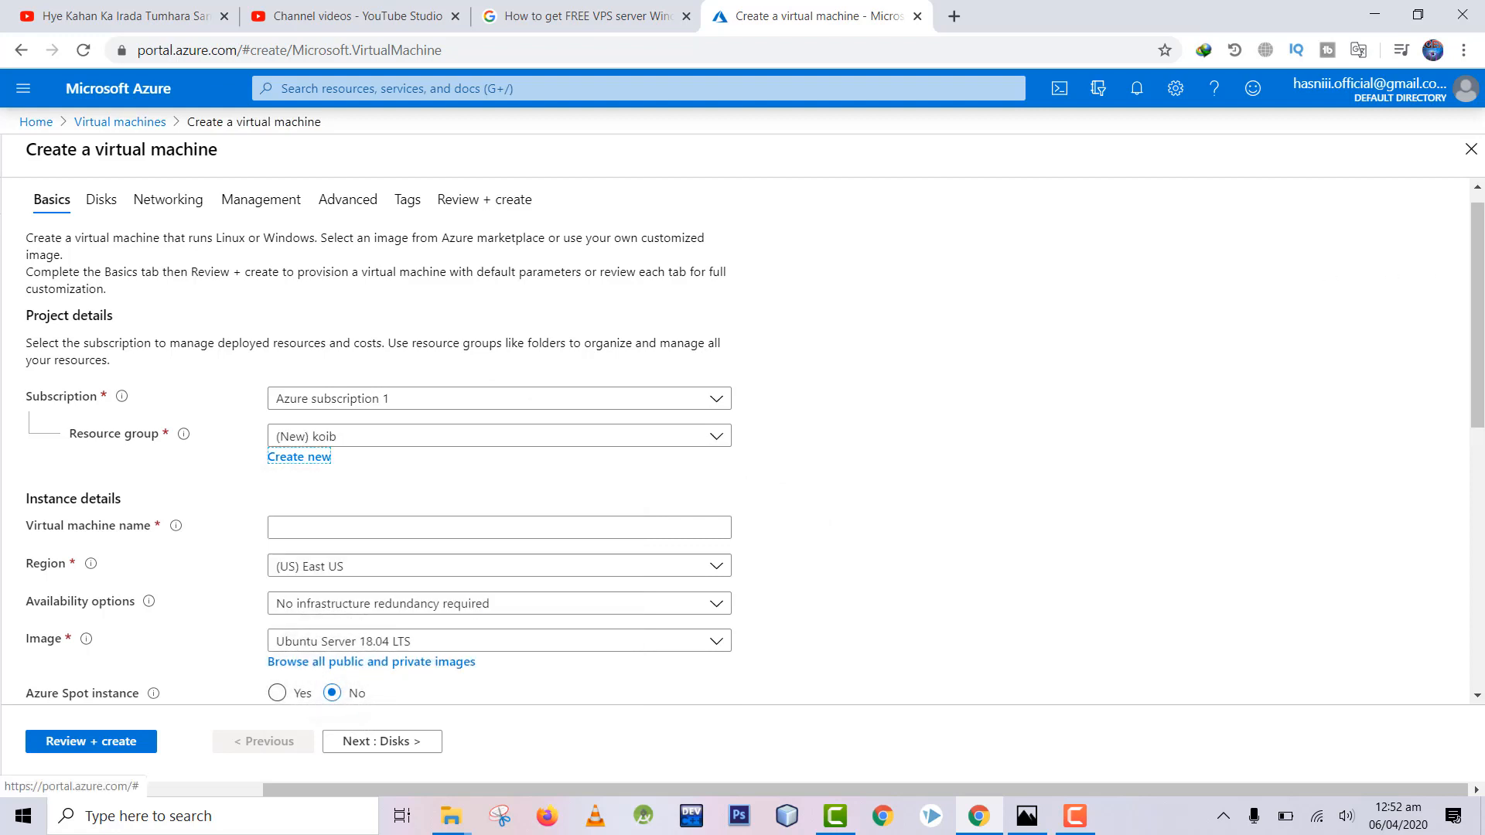
pyautogui.scroll(-2, 974, 286)
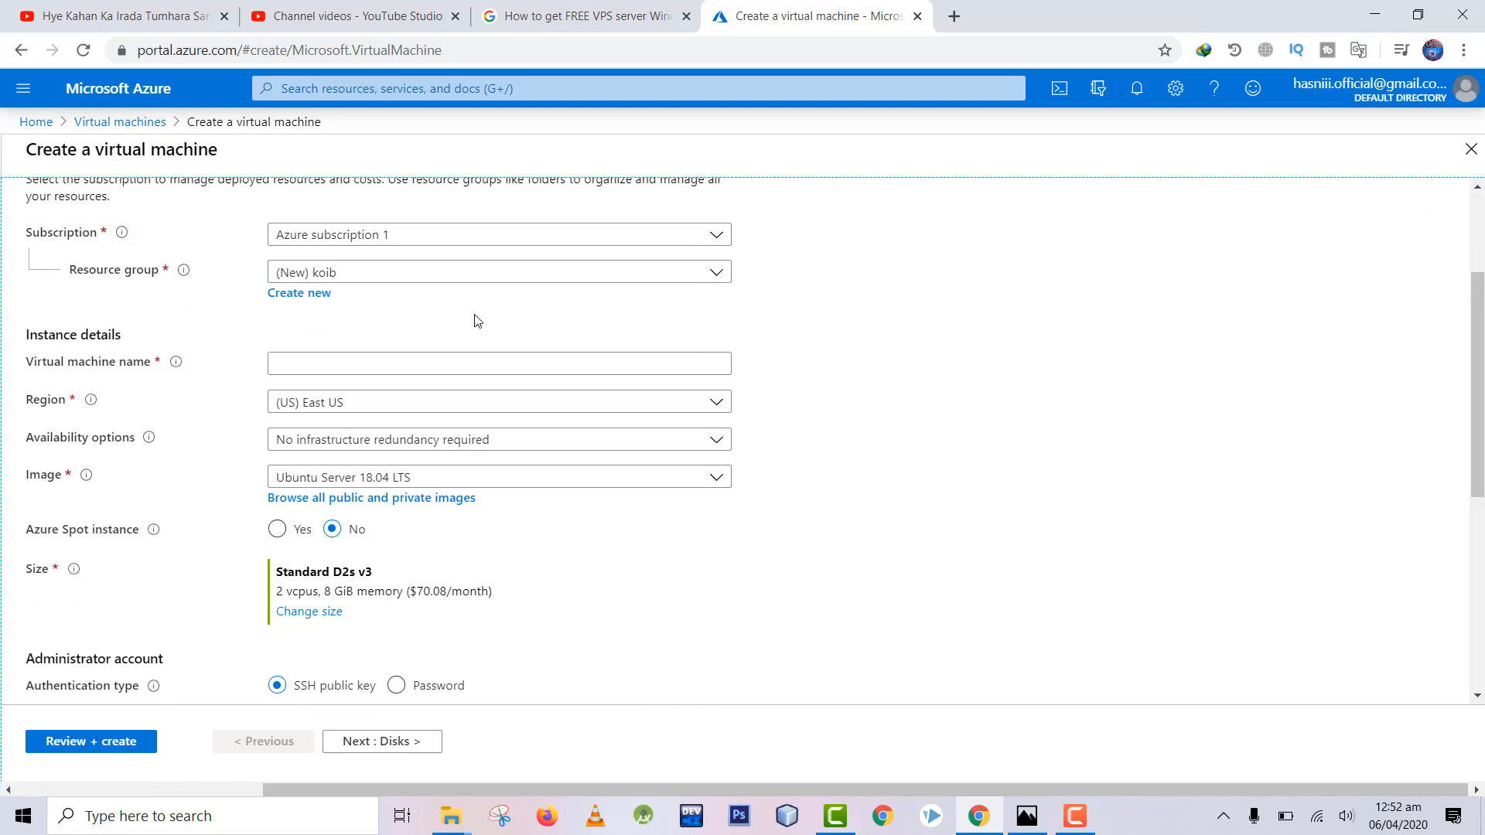
# Step: Name the virtual machine Namw and keep (US) East US as its region
pyautogui.click(331, 368)
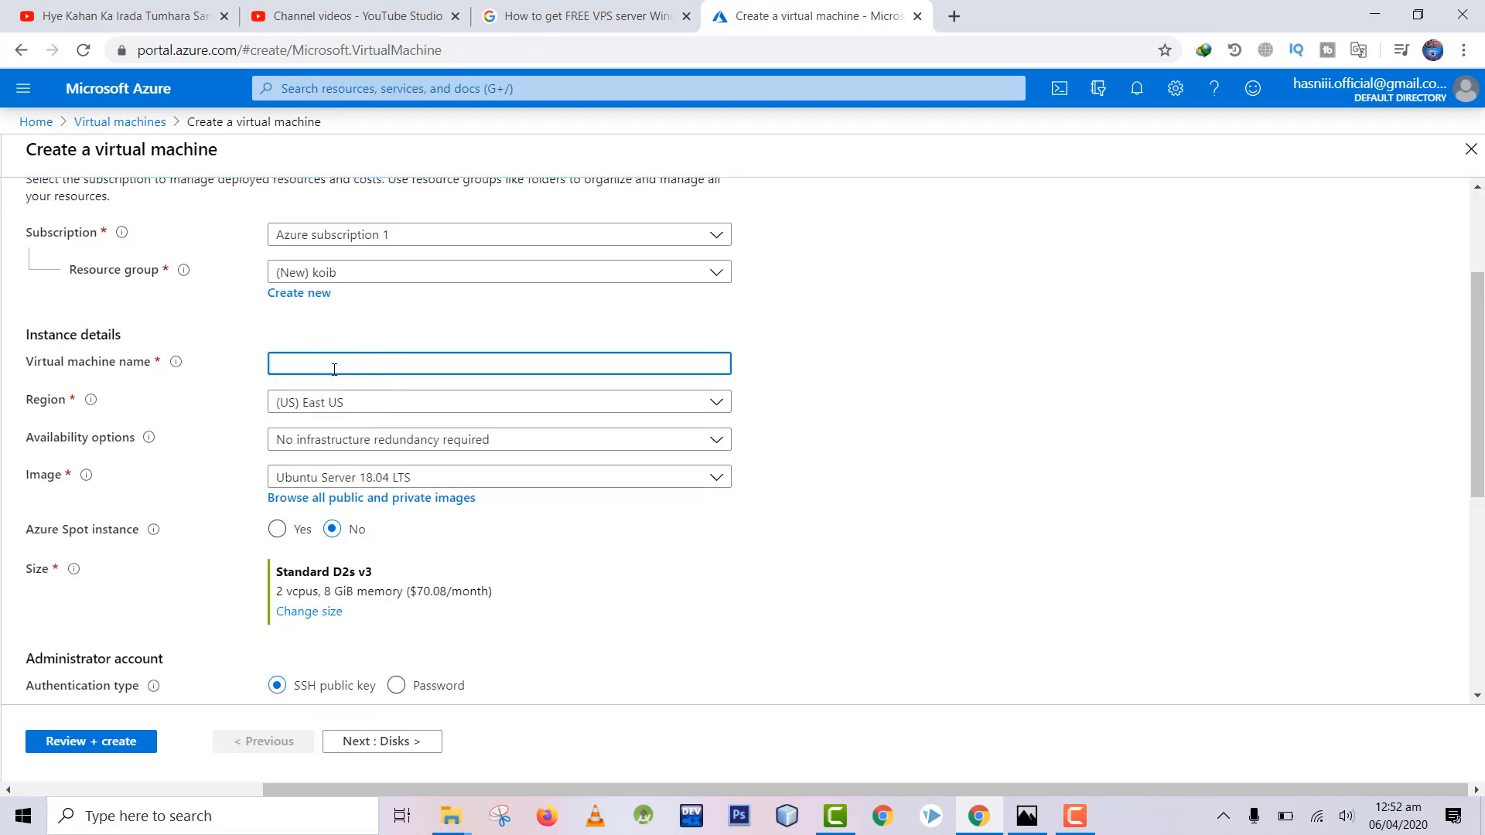
pyautogui.click(411, 401)
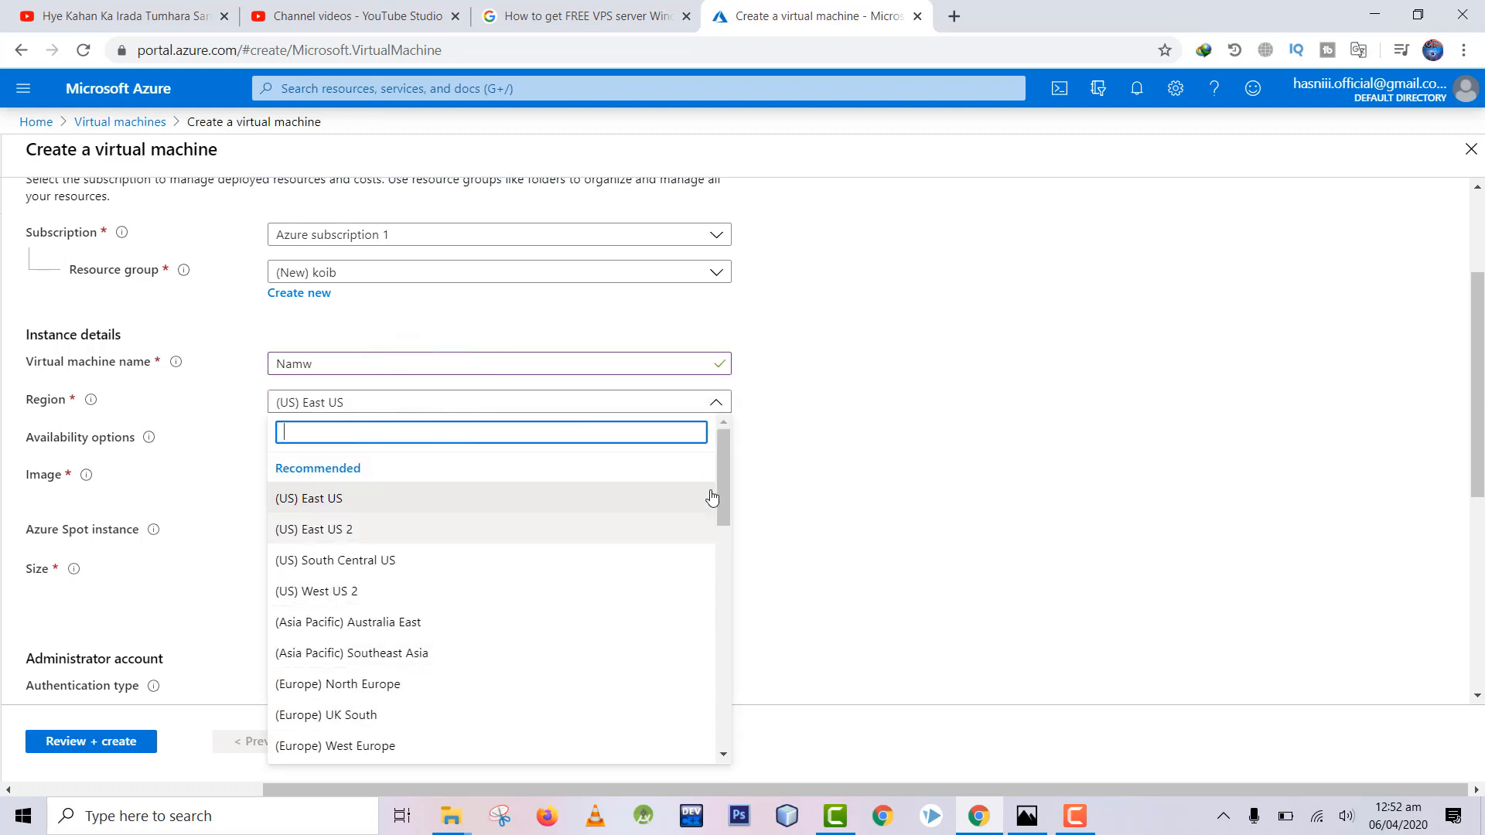
pyautogui.moveTo(724, 456); pyautogui.dragTo(729, 580)
pyautogui.moveTo(731, 679); pyautogui.dragTo(804, 424)
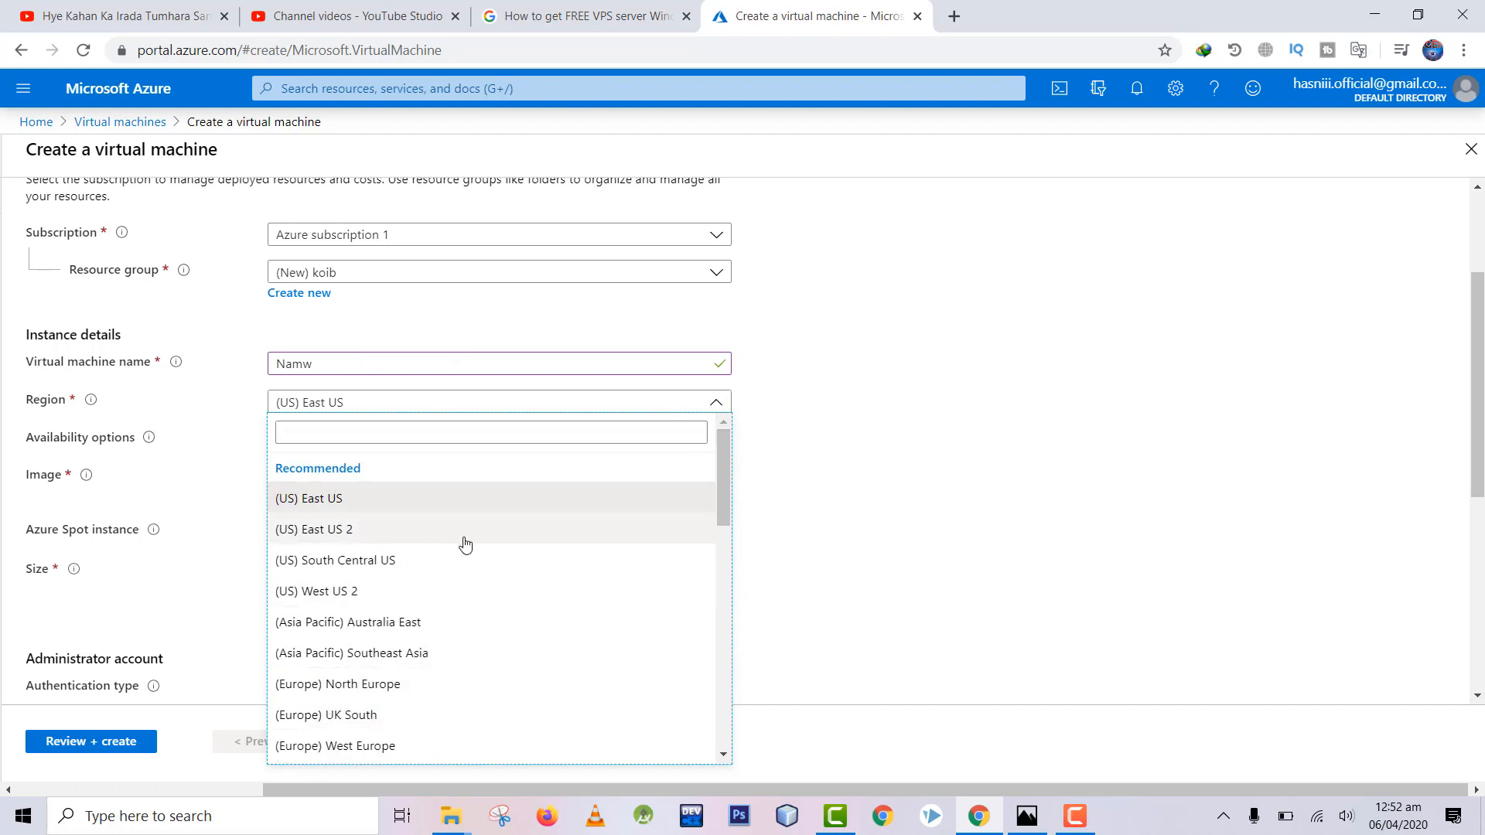
pyautogui.click(947, 545)
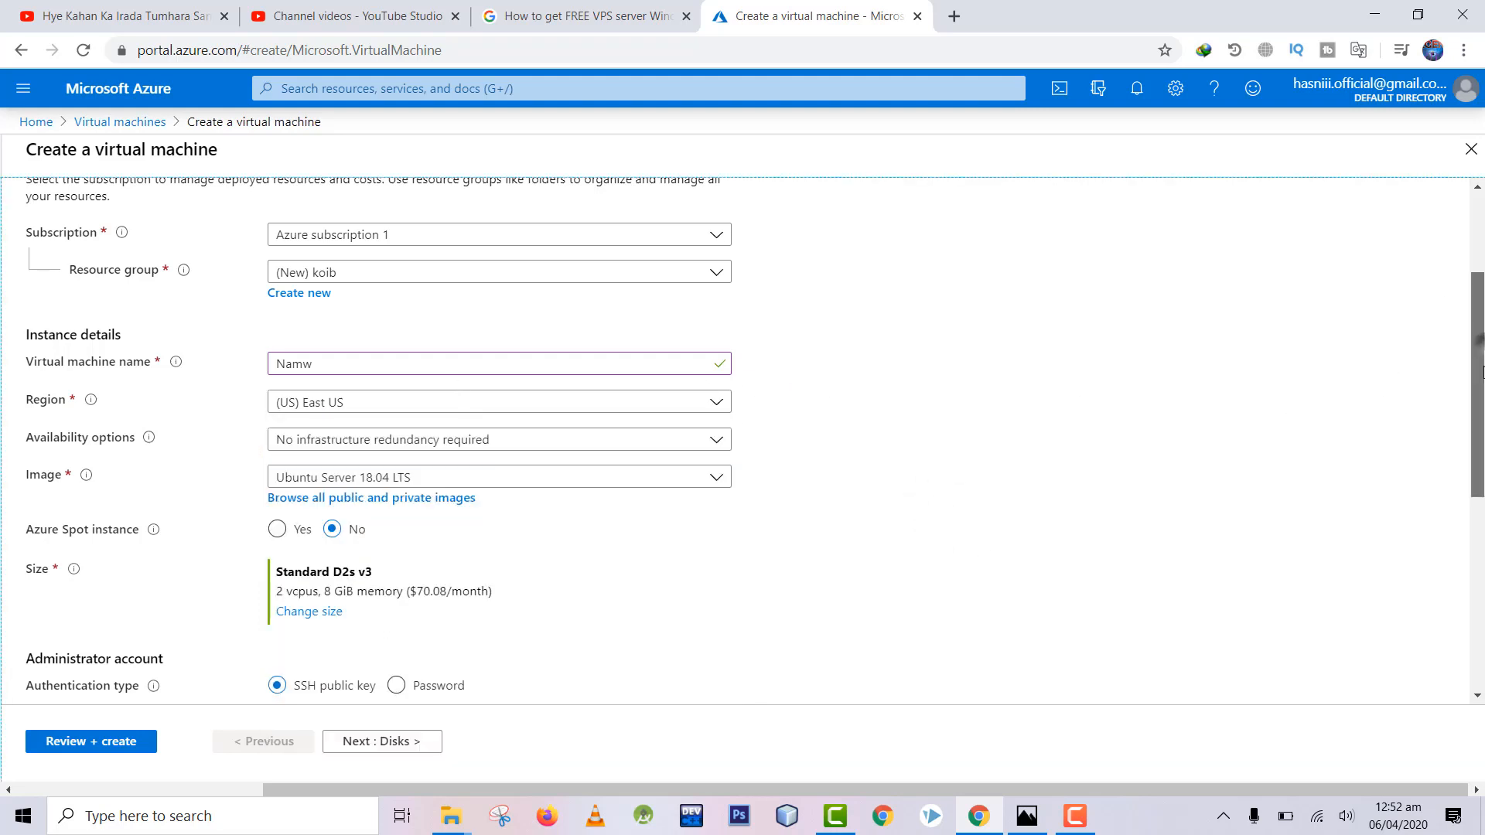
pyautogui.scroll(-2, 879, 283)
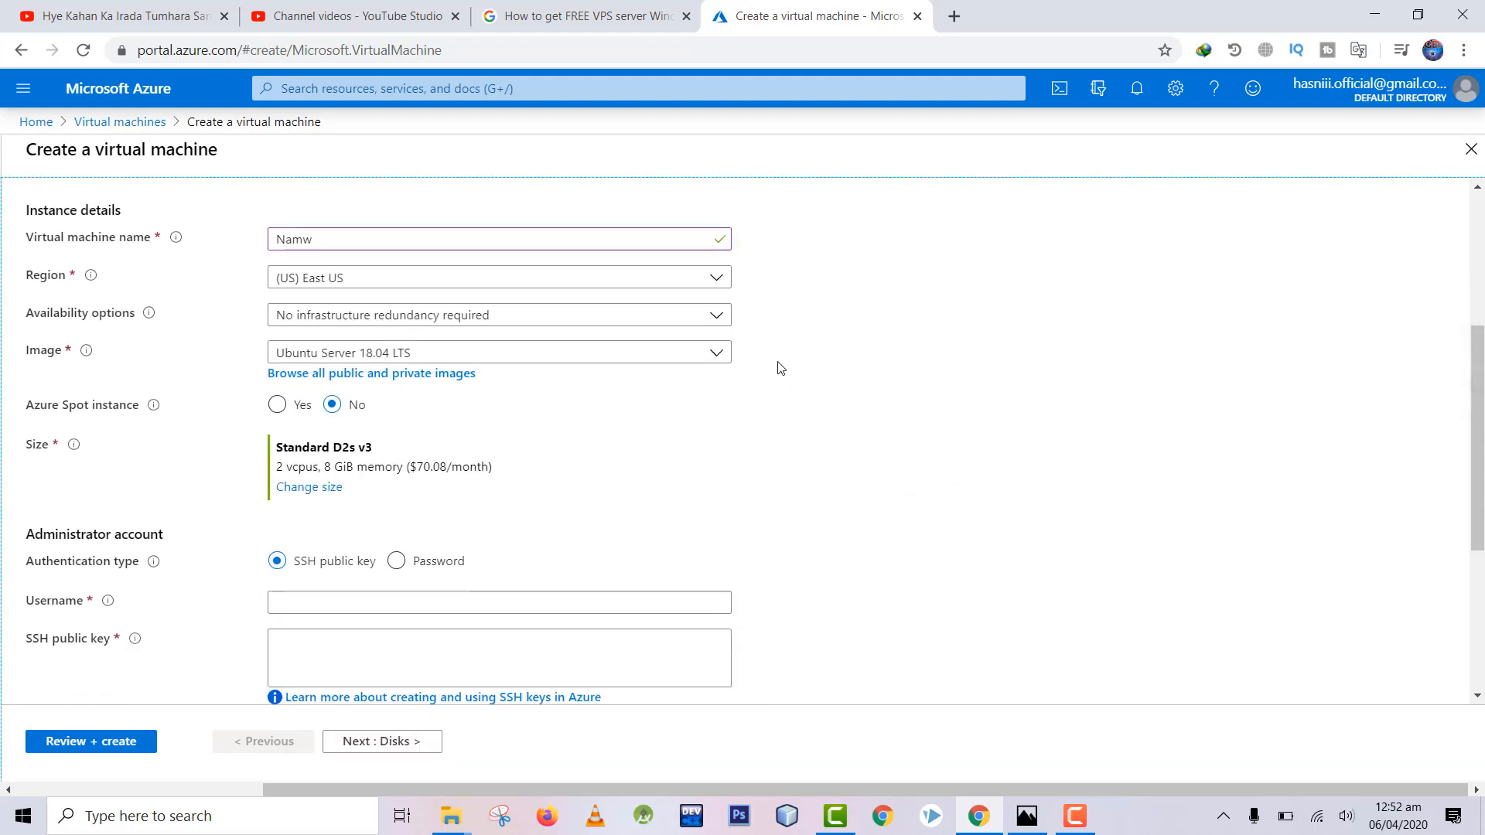
# Step: Choose the Windows Server 2012 R2 Datacenter image
pyautogui.click(719, 352)
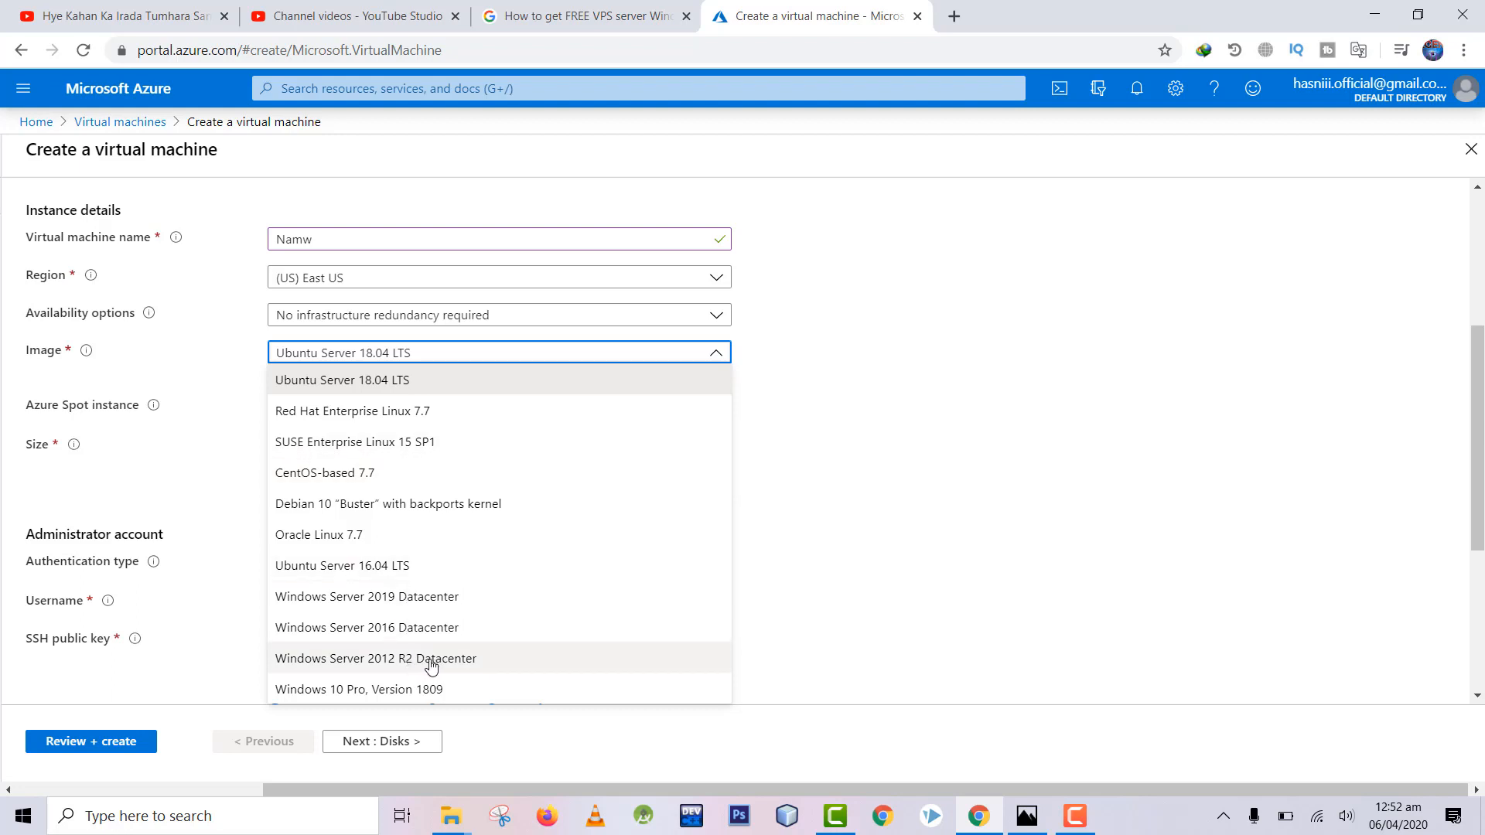
pyautogui.click(479, 670)
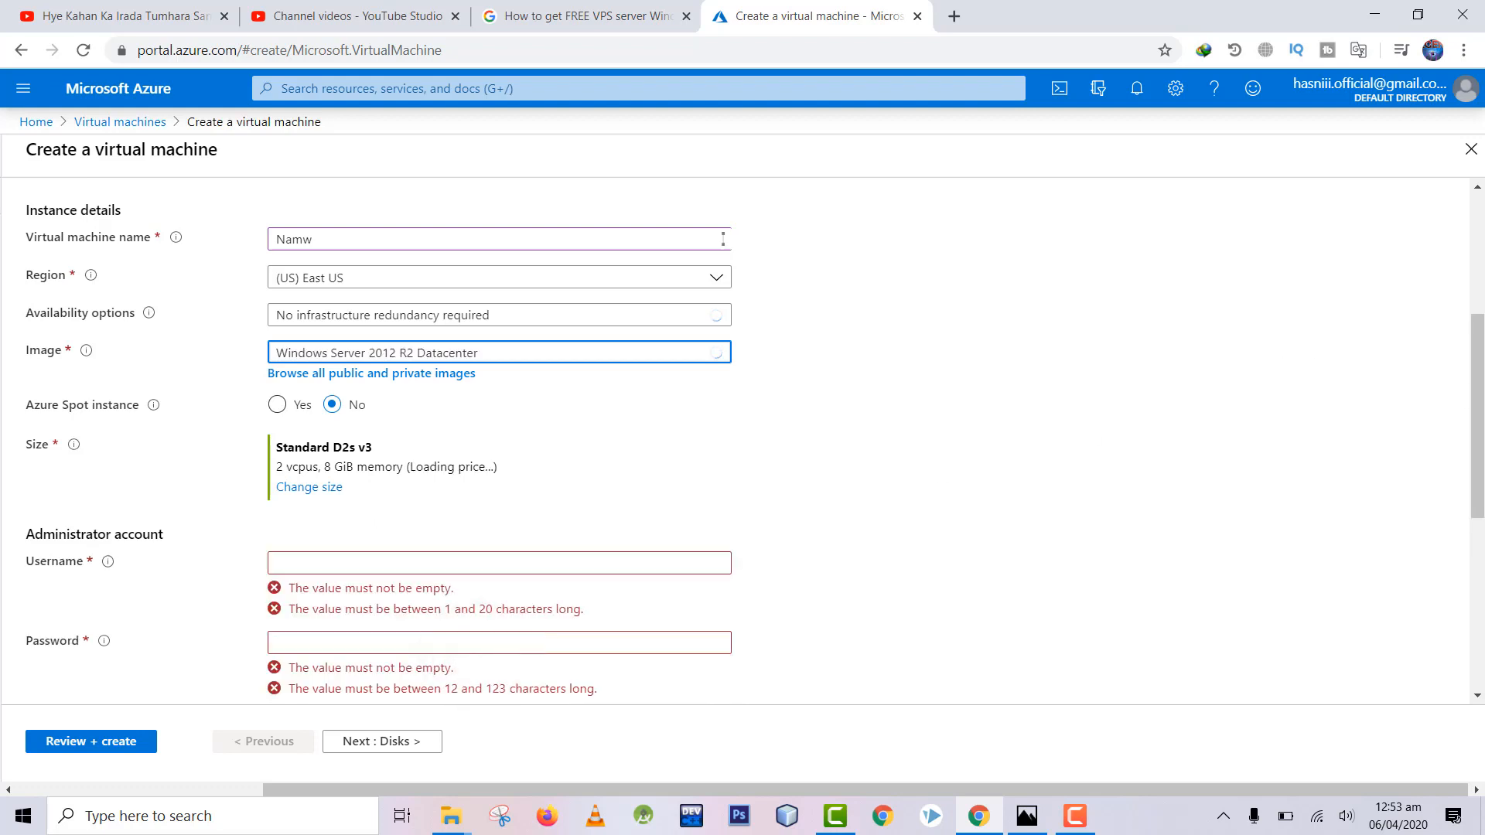
pyautogui.scroll(-2, 1438, 356)
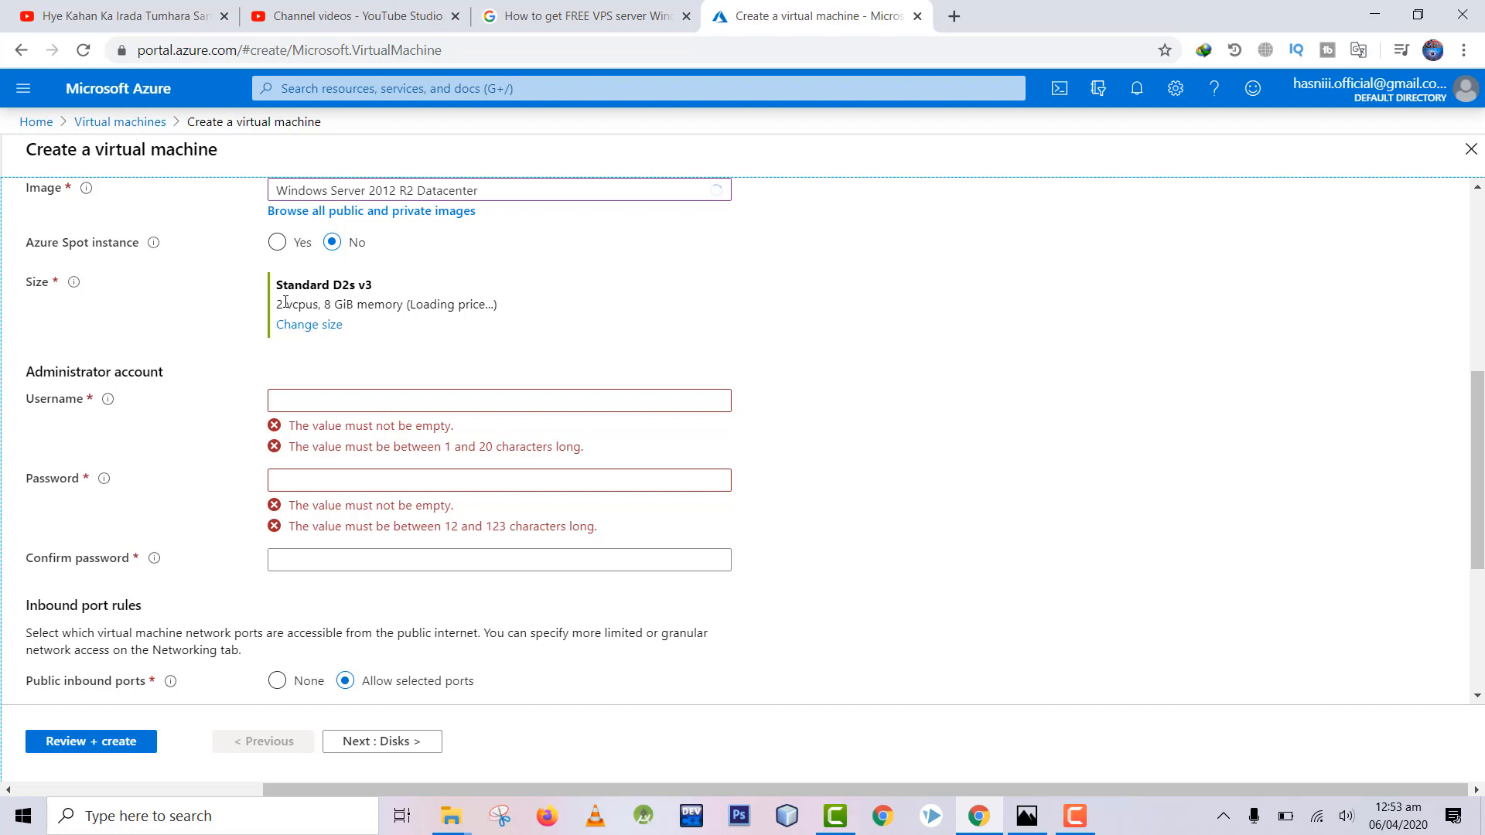
# Step: Select Standard B1ms (1 vcpu, 2 GiB memory) as the VM size
pyautogui.click(287, 325)
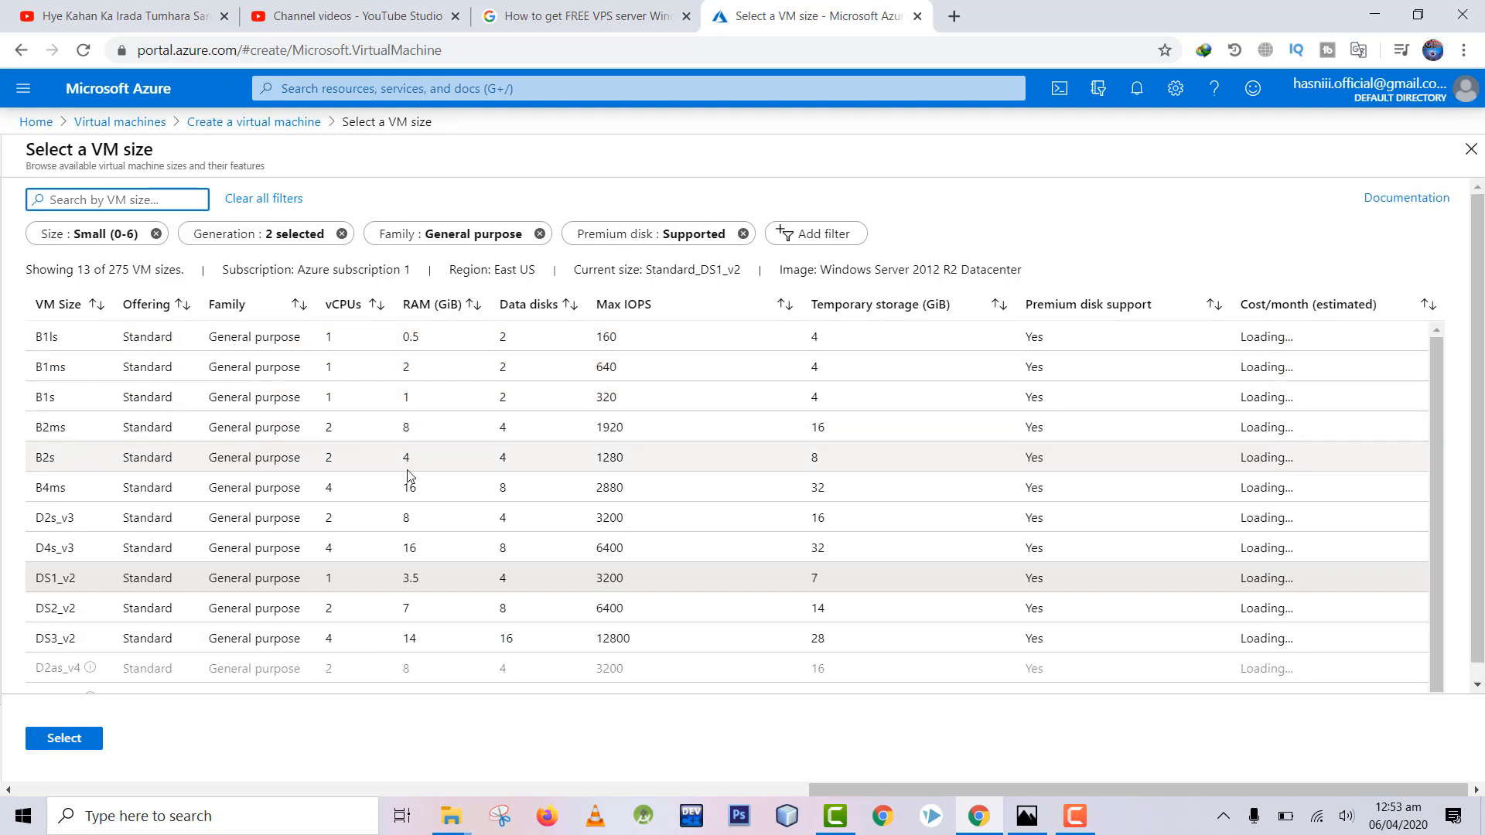
pyautogui.click(413, 375)
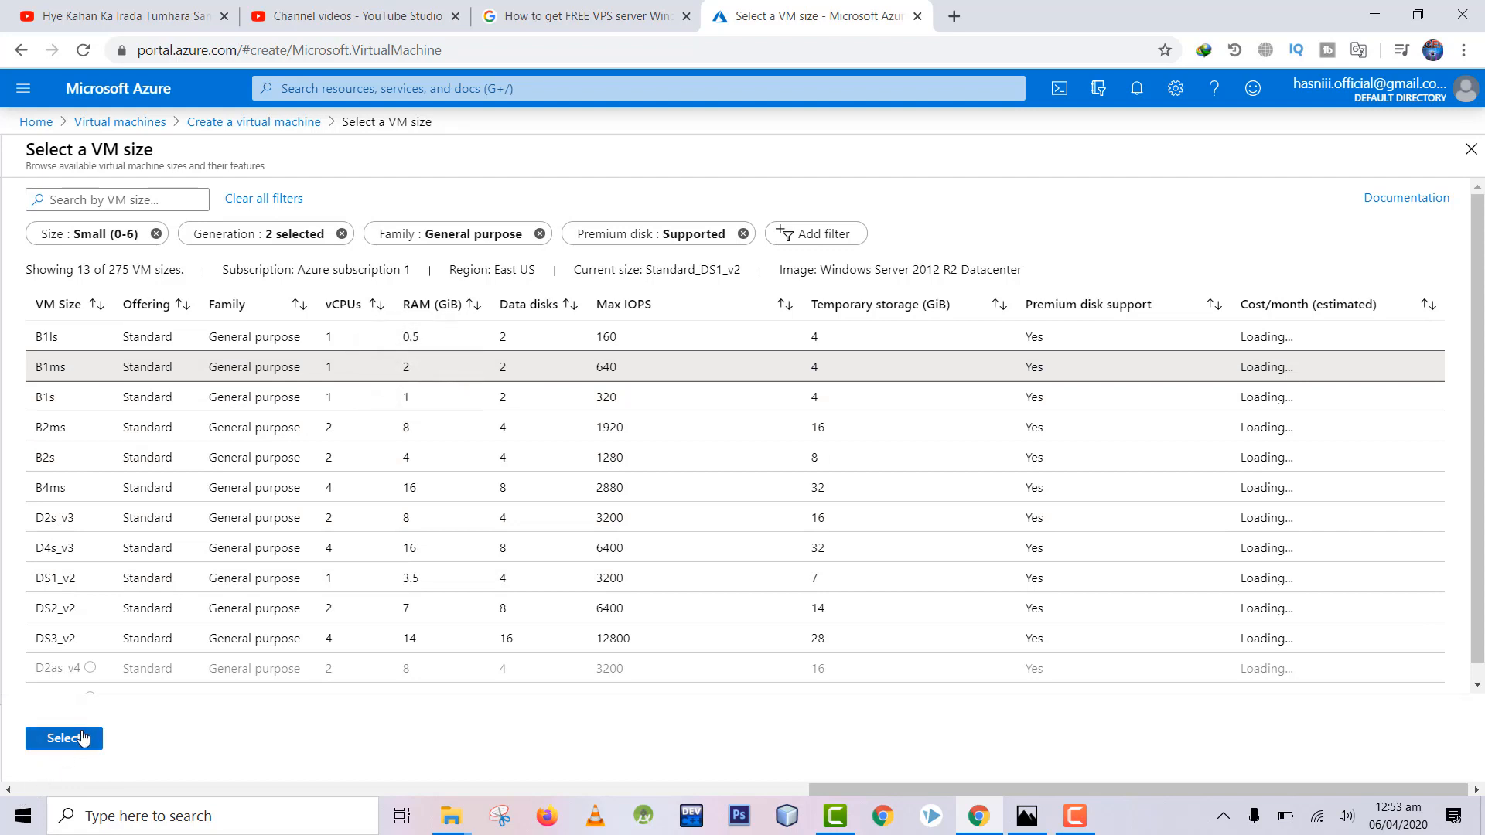
pyautogui.click(82, 740)
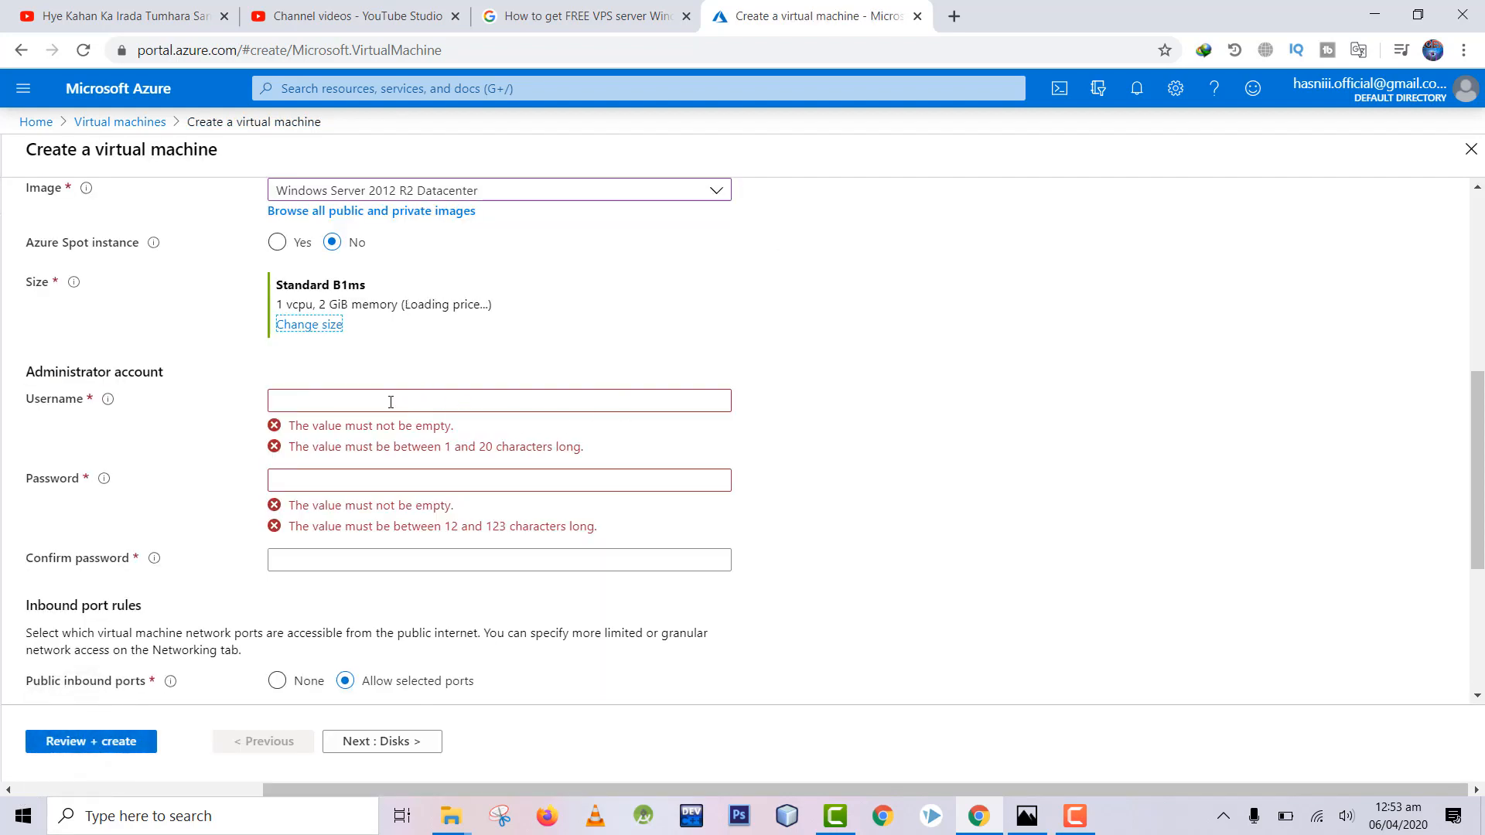
# Step: Enter the administrator username in the Administrator account section
pyautogui.click(391, 402)
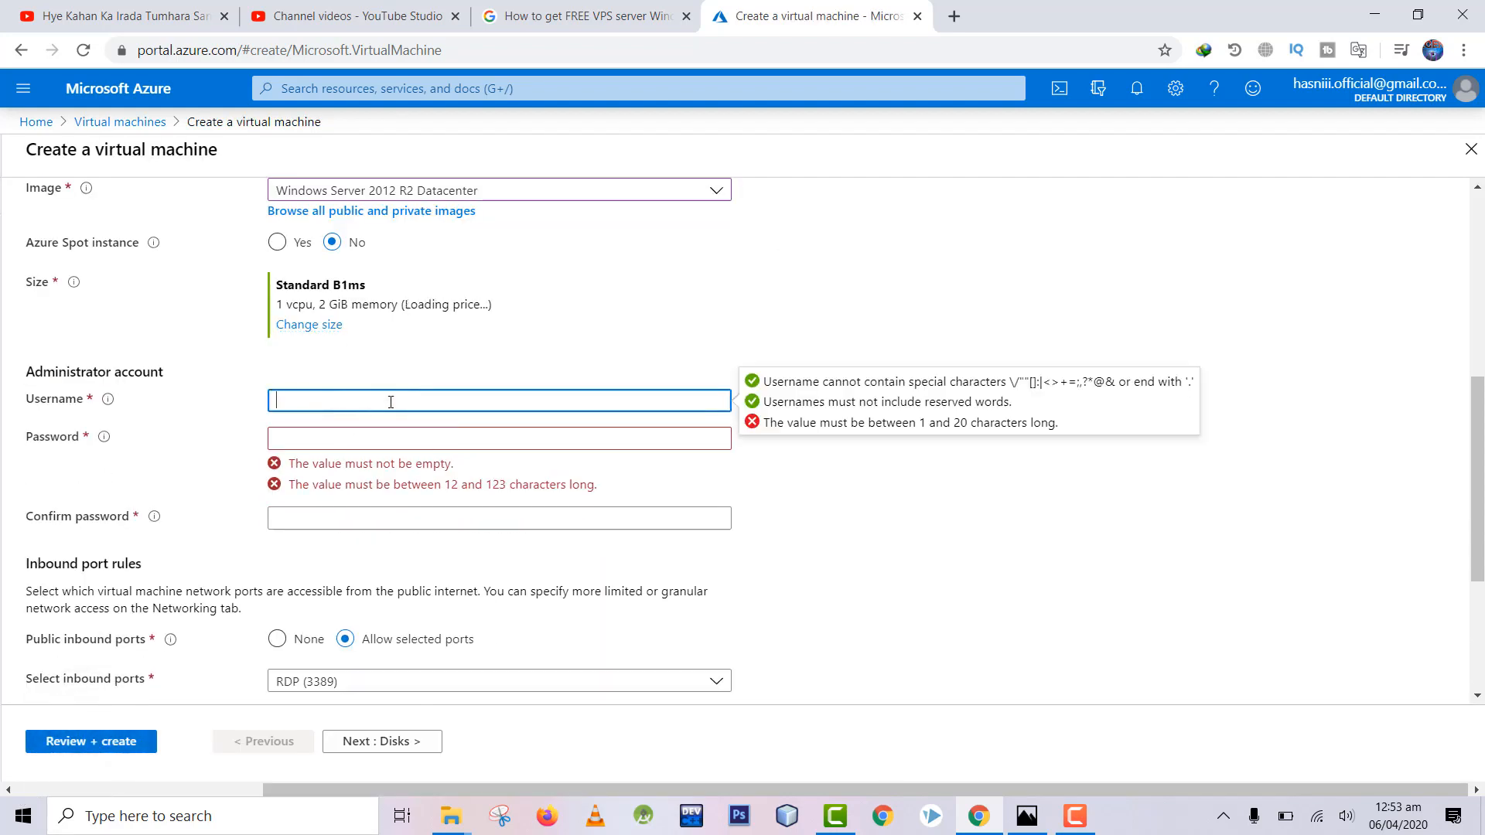
pyautogui.click(384, 443)
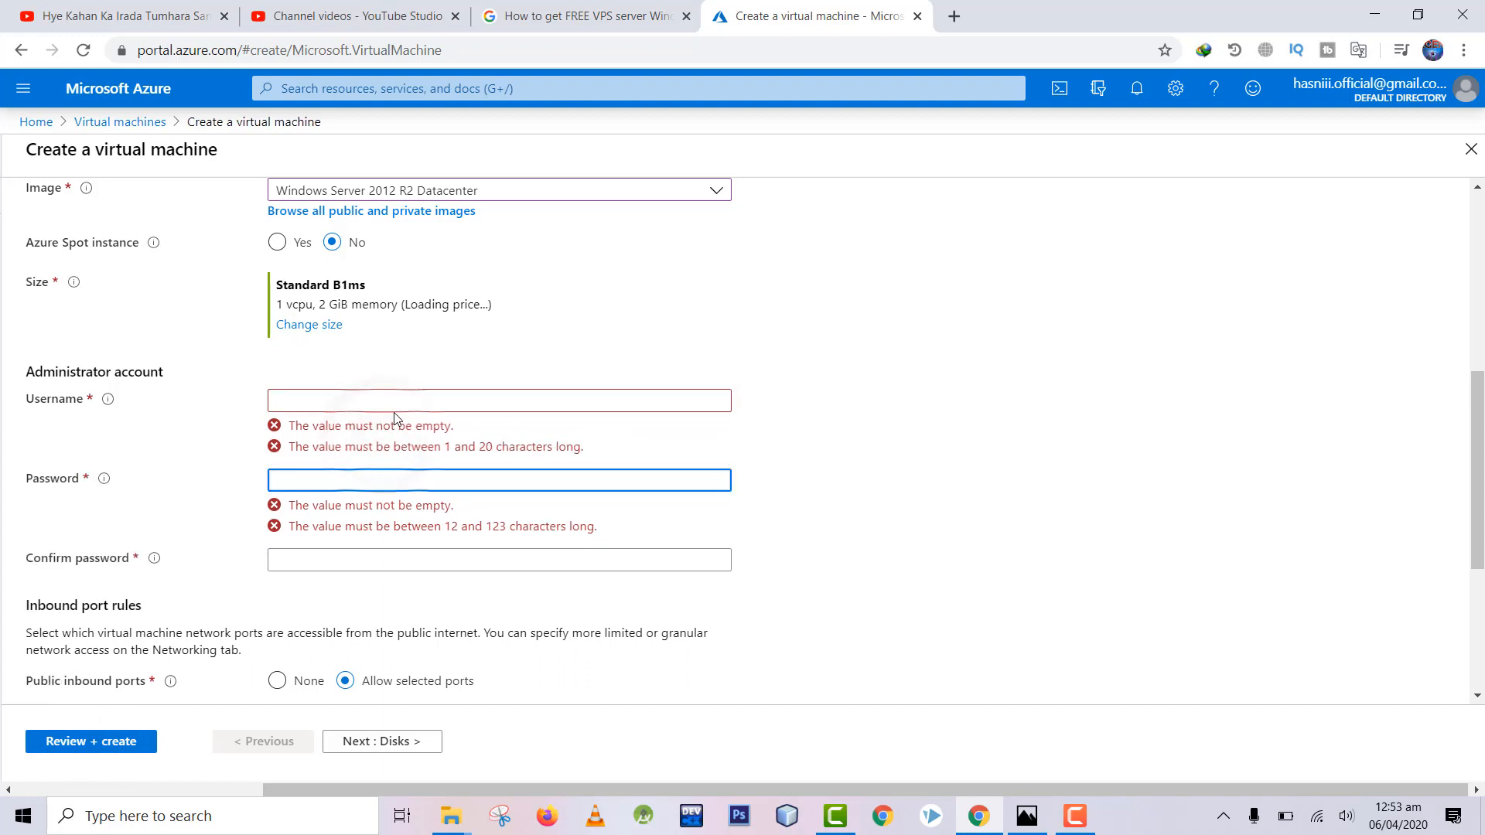
pyautogui.click(398, 409)
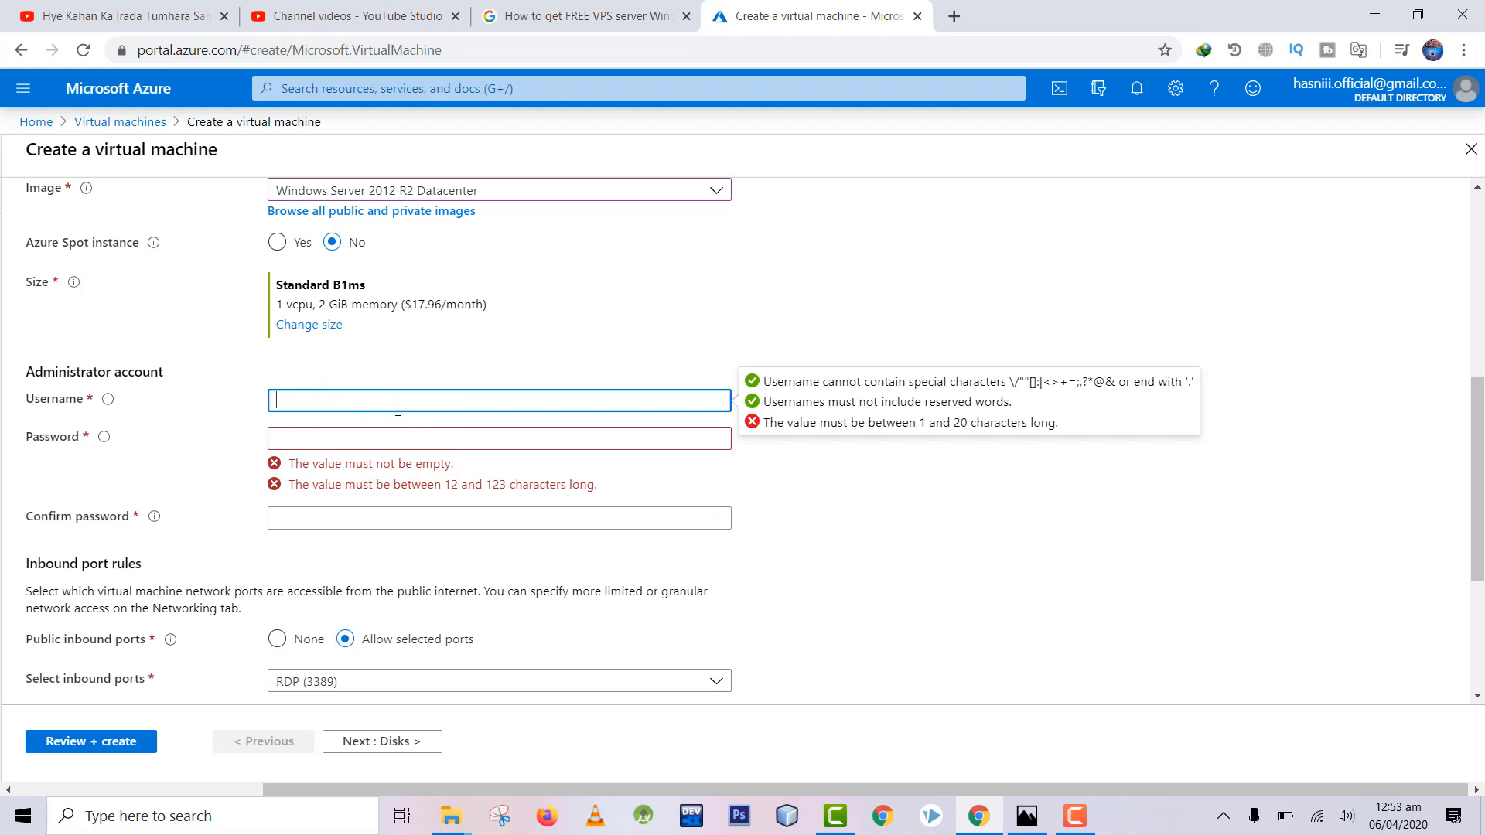
pyautogui.write('username')
pyautogui.press('Tab')
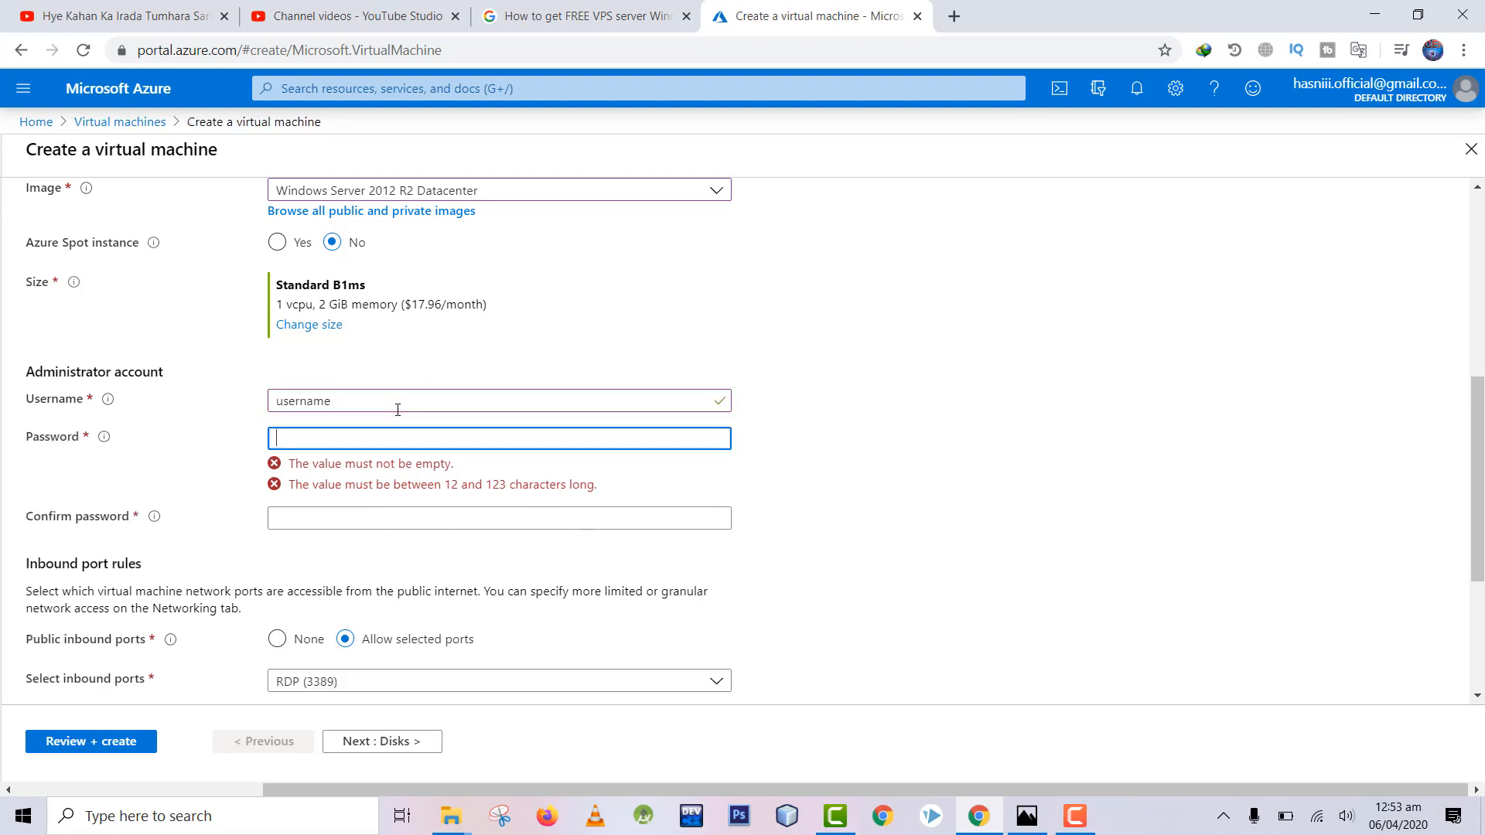
pyautogui.click(361, 400)
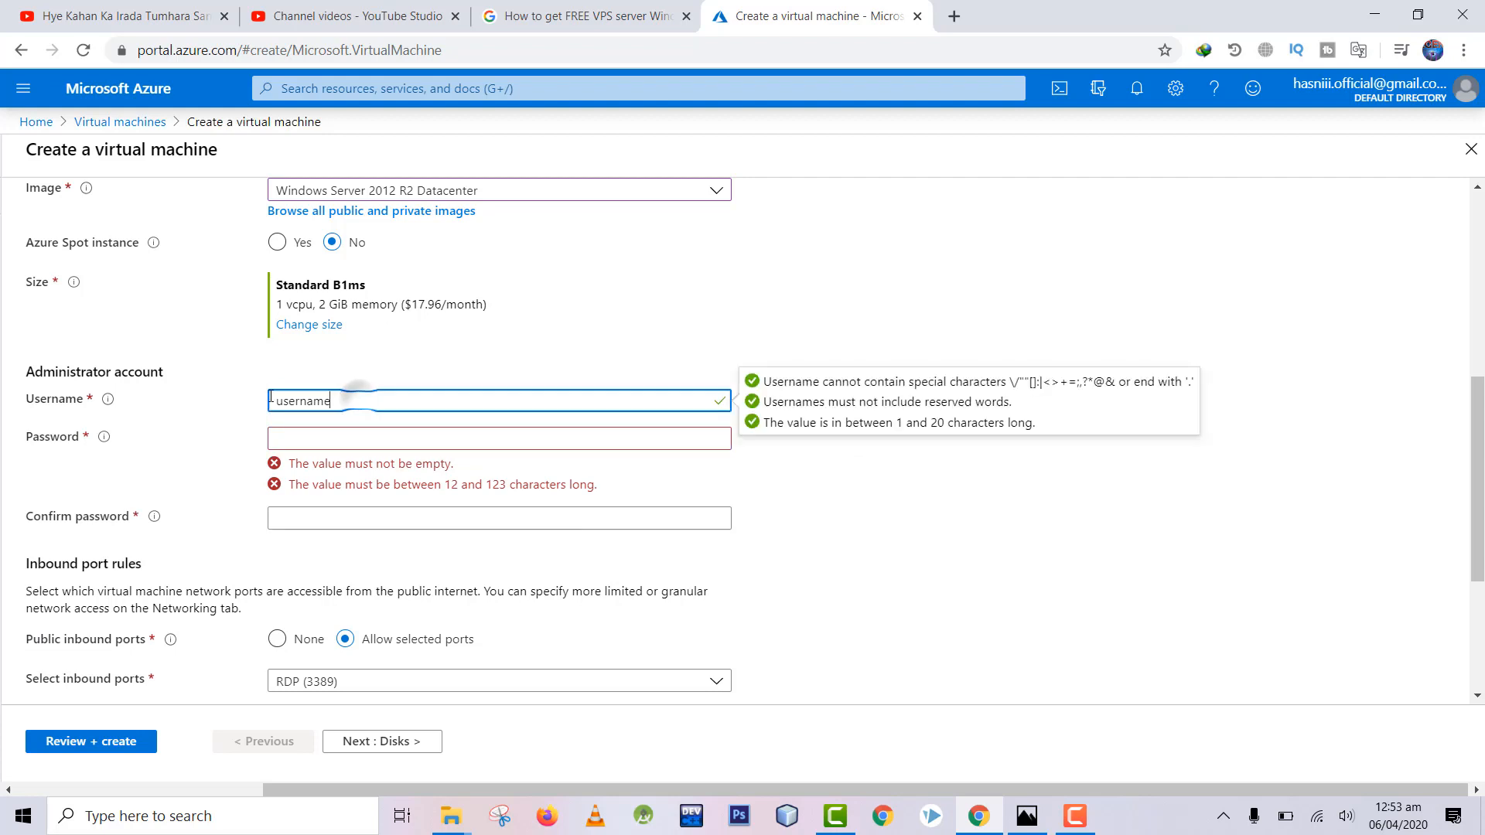
pyautogui.hotkey('ctrl', 'a')
pyautogui.write('adm')
pyautogui.press('Tab')
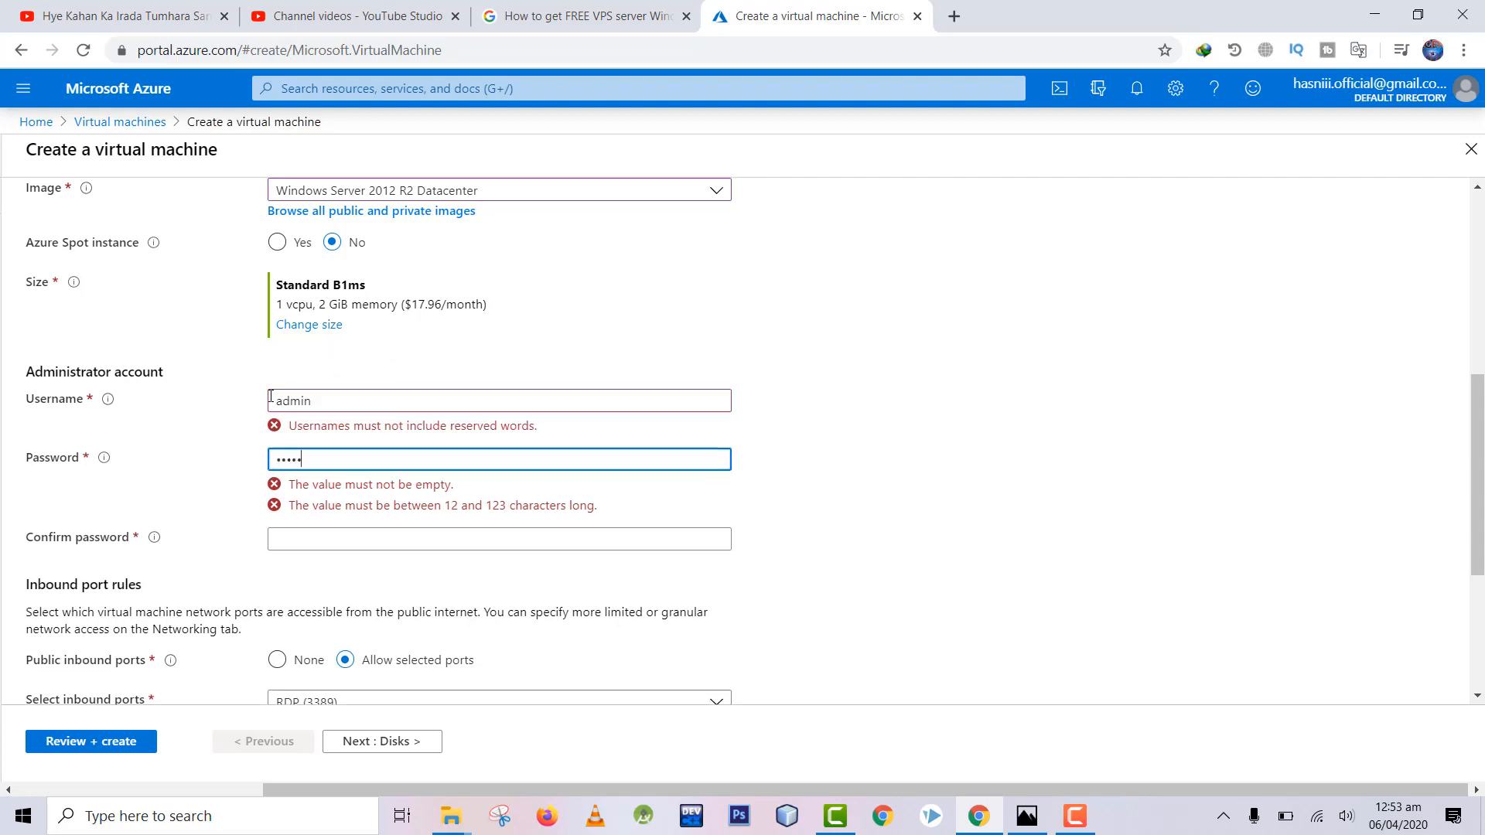
# Step: Enter an administrator password and matching confirmation that pass the validation checks
pyautogui.click(309, 546)
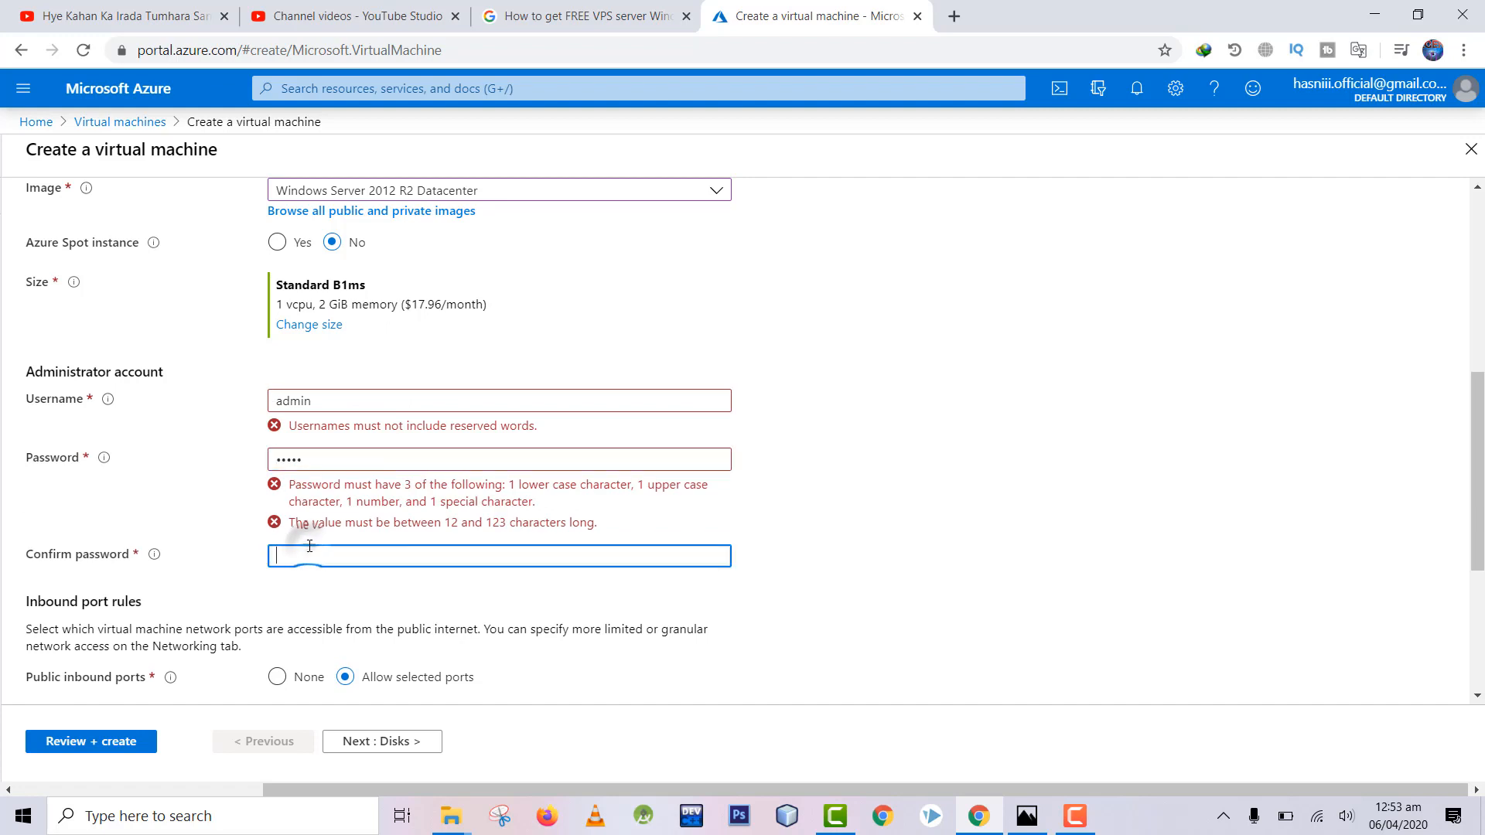
pyautogui.doubleClick(383, 458)
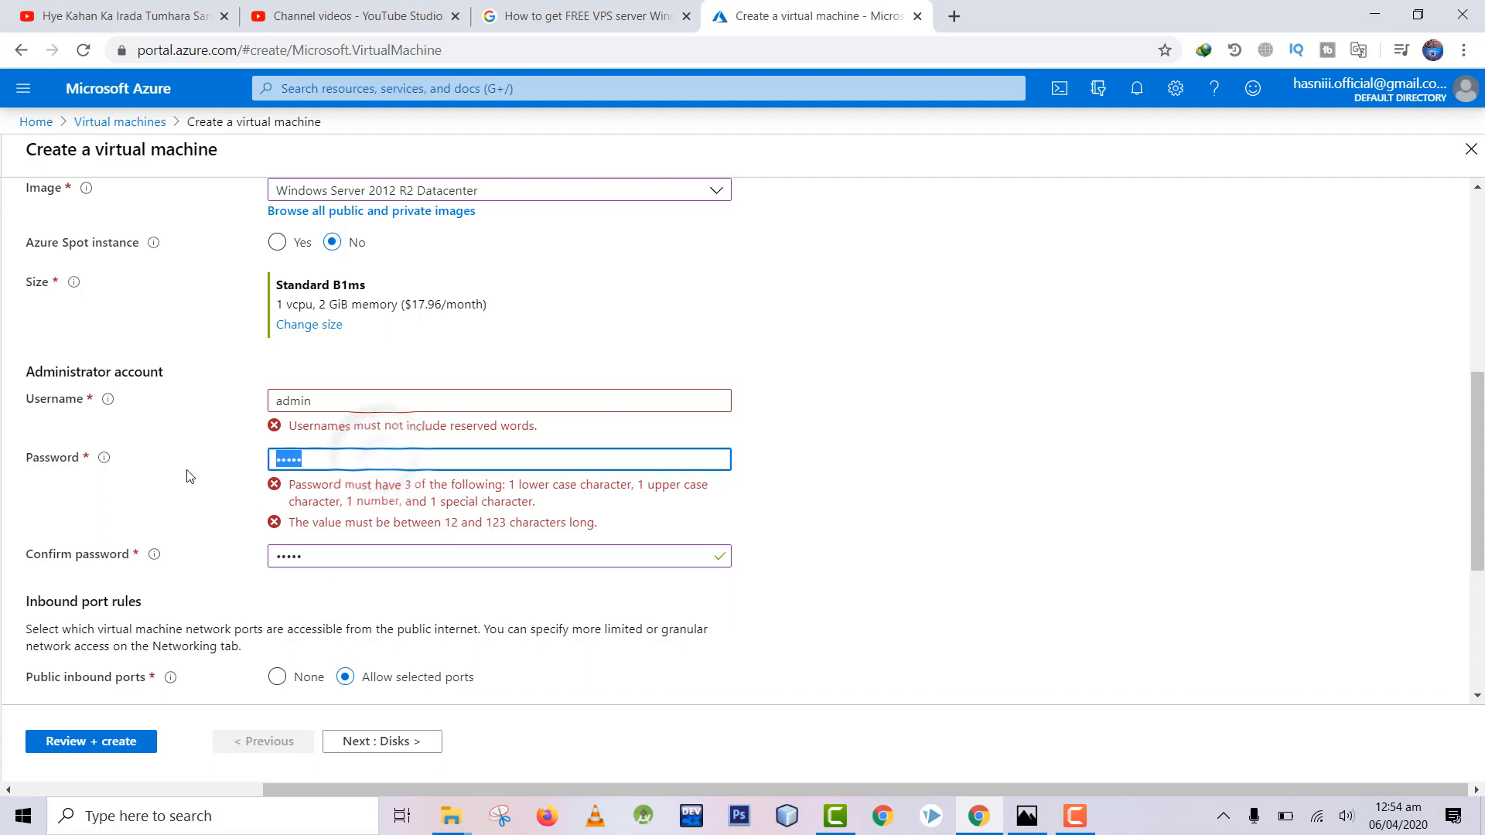
pyautogui.press('Tab')
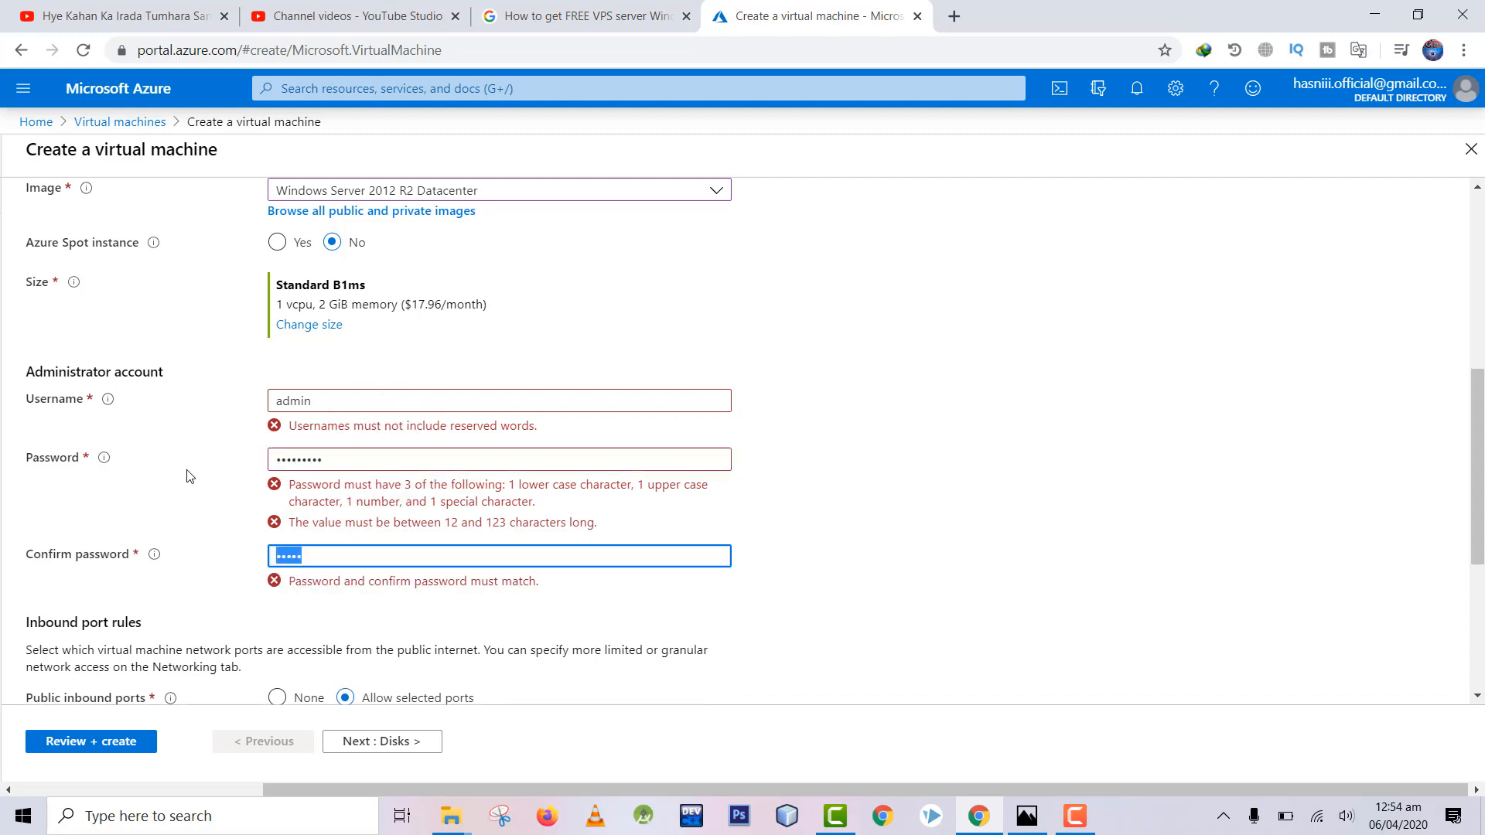
pyautogui.doubleClick(329, 458)
pyautogui.press('BackSpace')
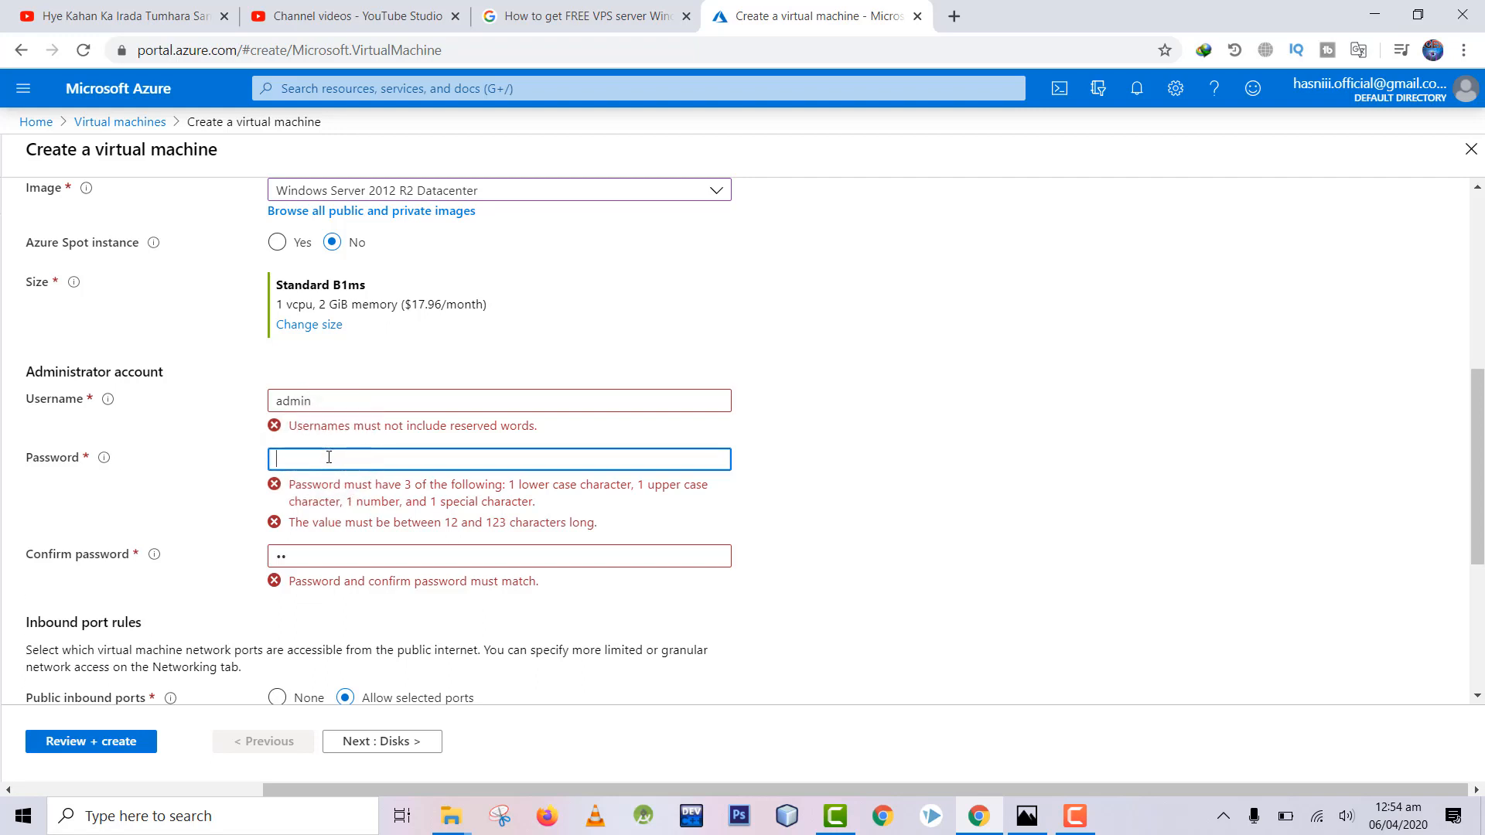
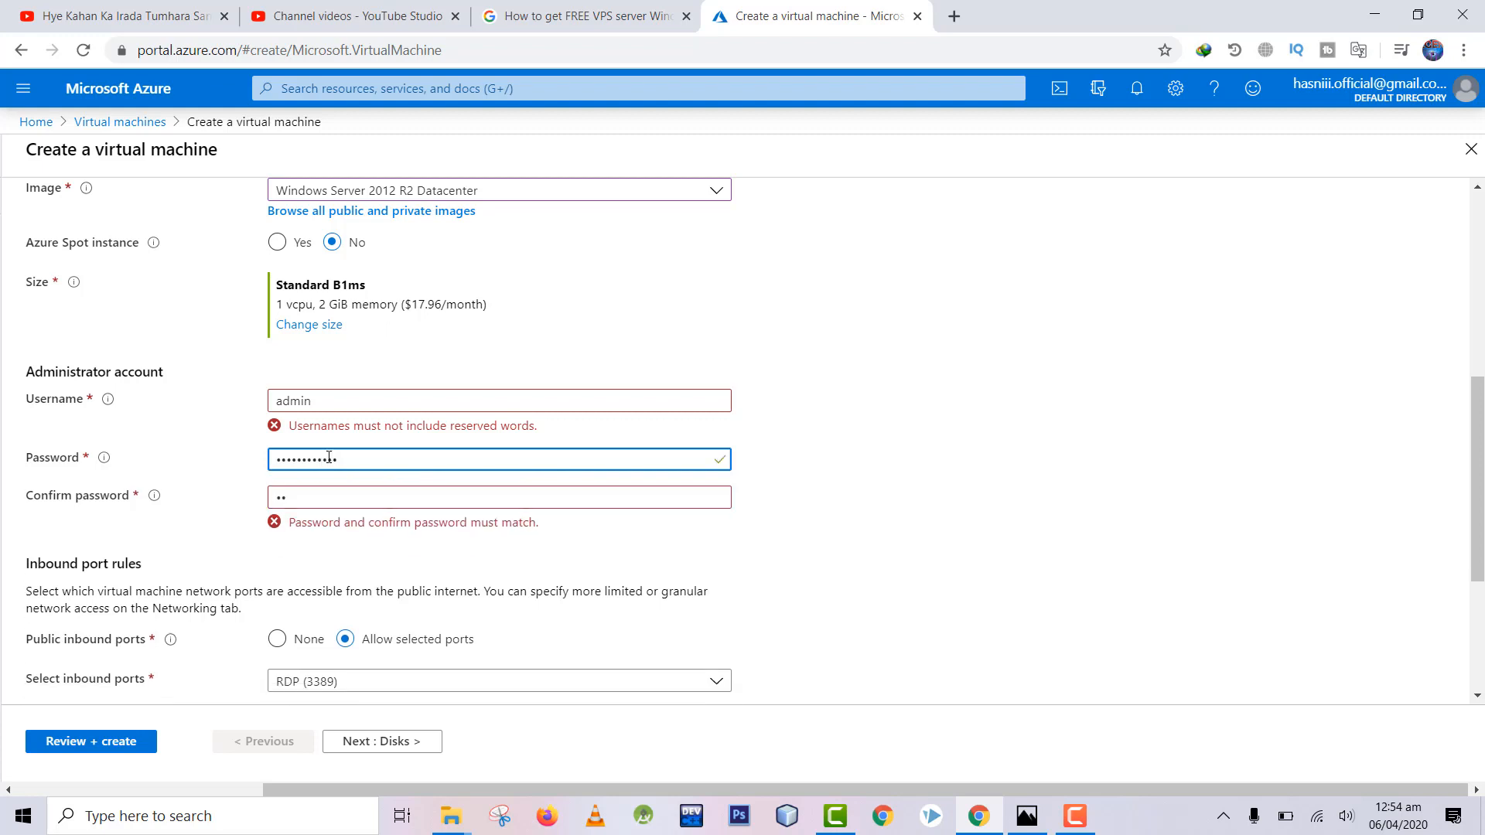
pyautogui.press('BackSpace')
pyautogui.press('BackSpace')
pyautogui.press('BackSpace')
pyautogui.press('BackSpace')
pyautogui.press('BackSpace')
pyautogui.press('BackSpace')
pyautogui.press('BackSpace')
pyautogui.press('BackSpace')
pyautogui.press('BackSpace')
pyautogui.press('BackSpace')
pyautogui.press('BackSpace')
pyautogui.press('BackSpace')
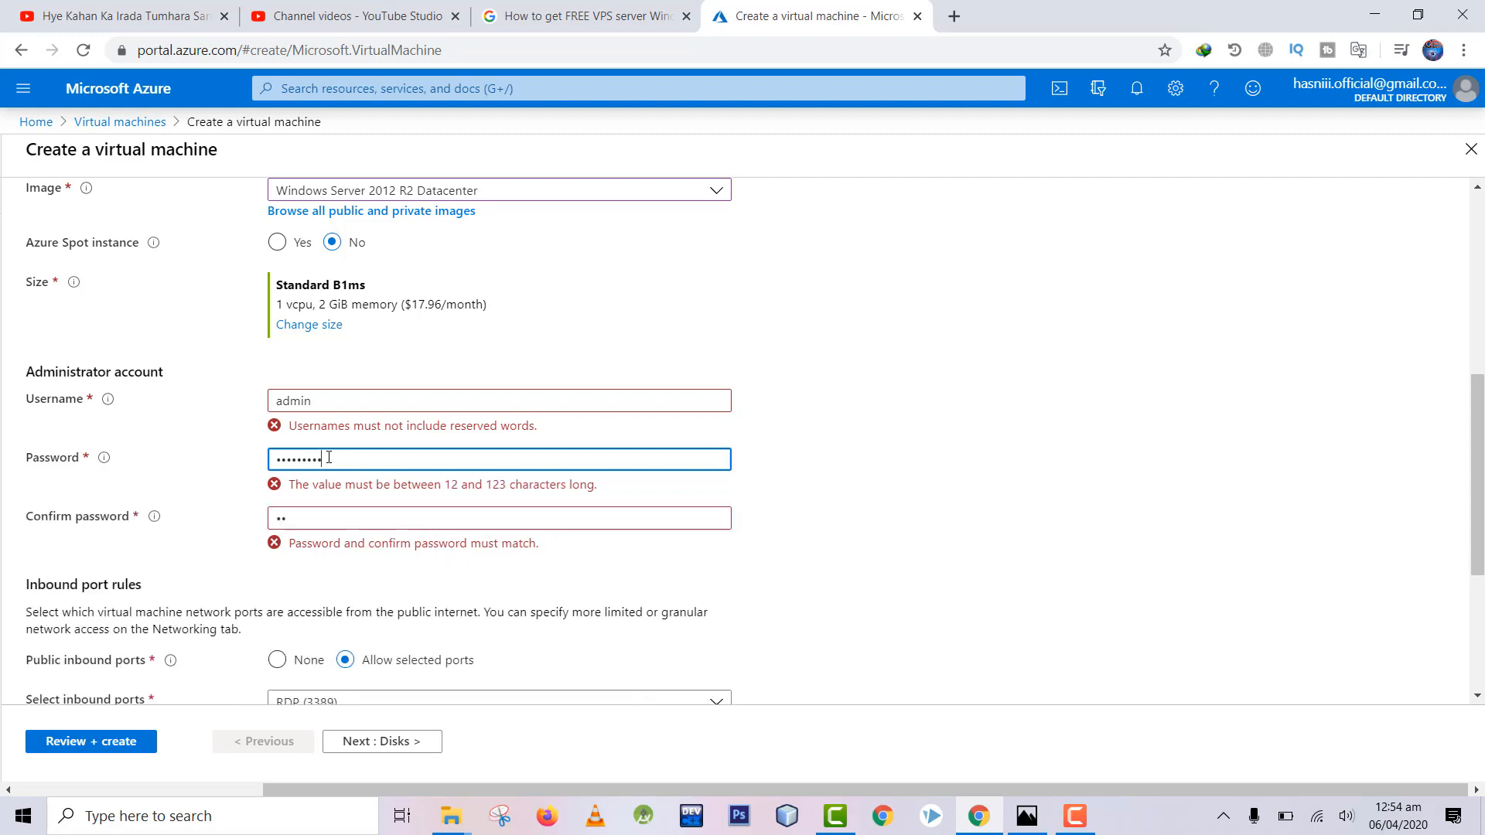
pyautogui.press('Tab')
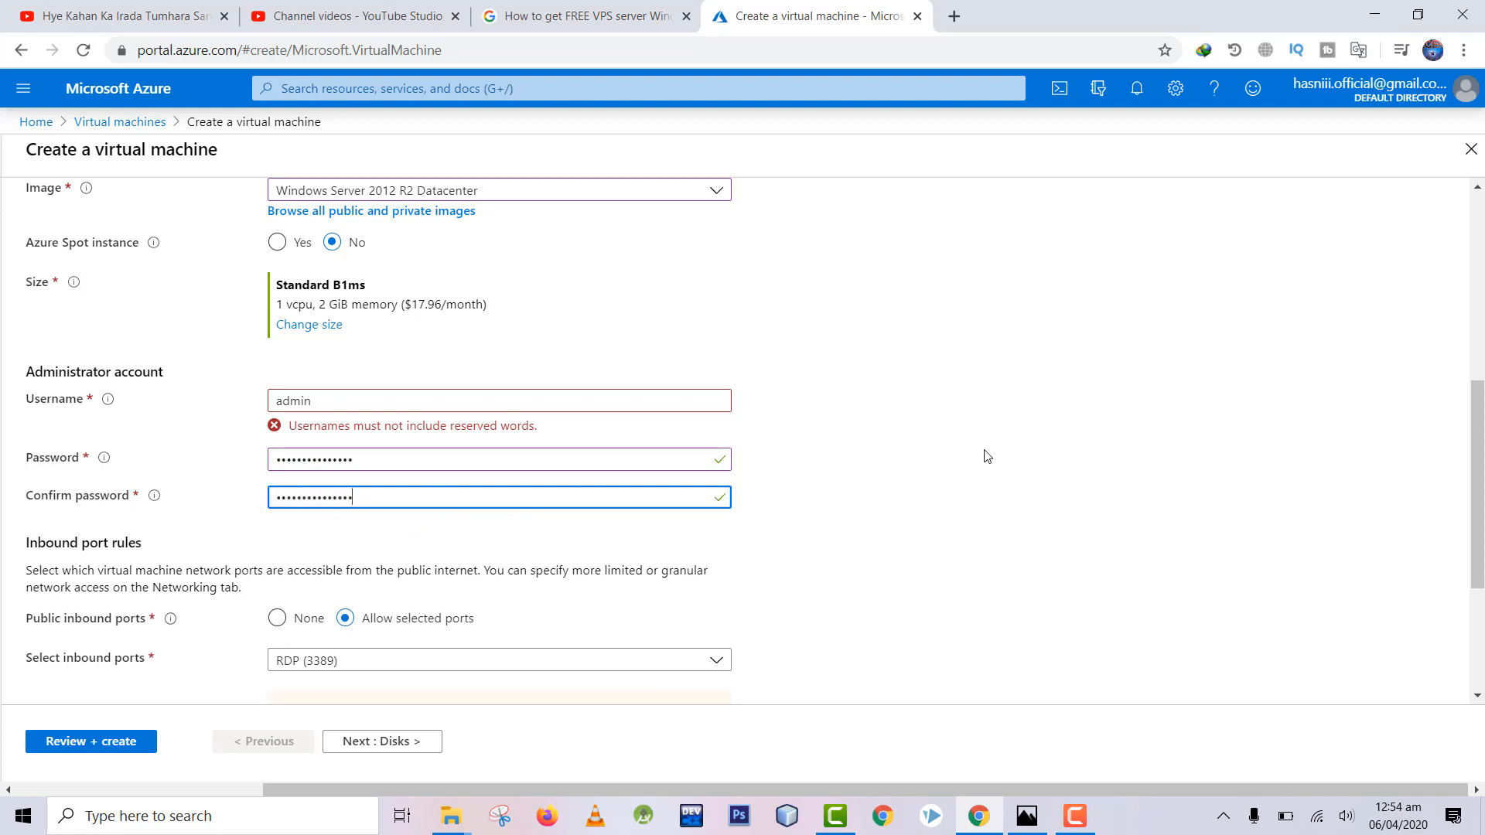
pyautogui.scroll(-3, 1479, 541)
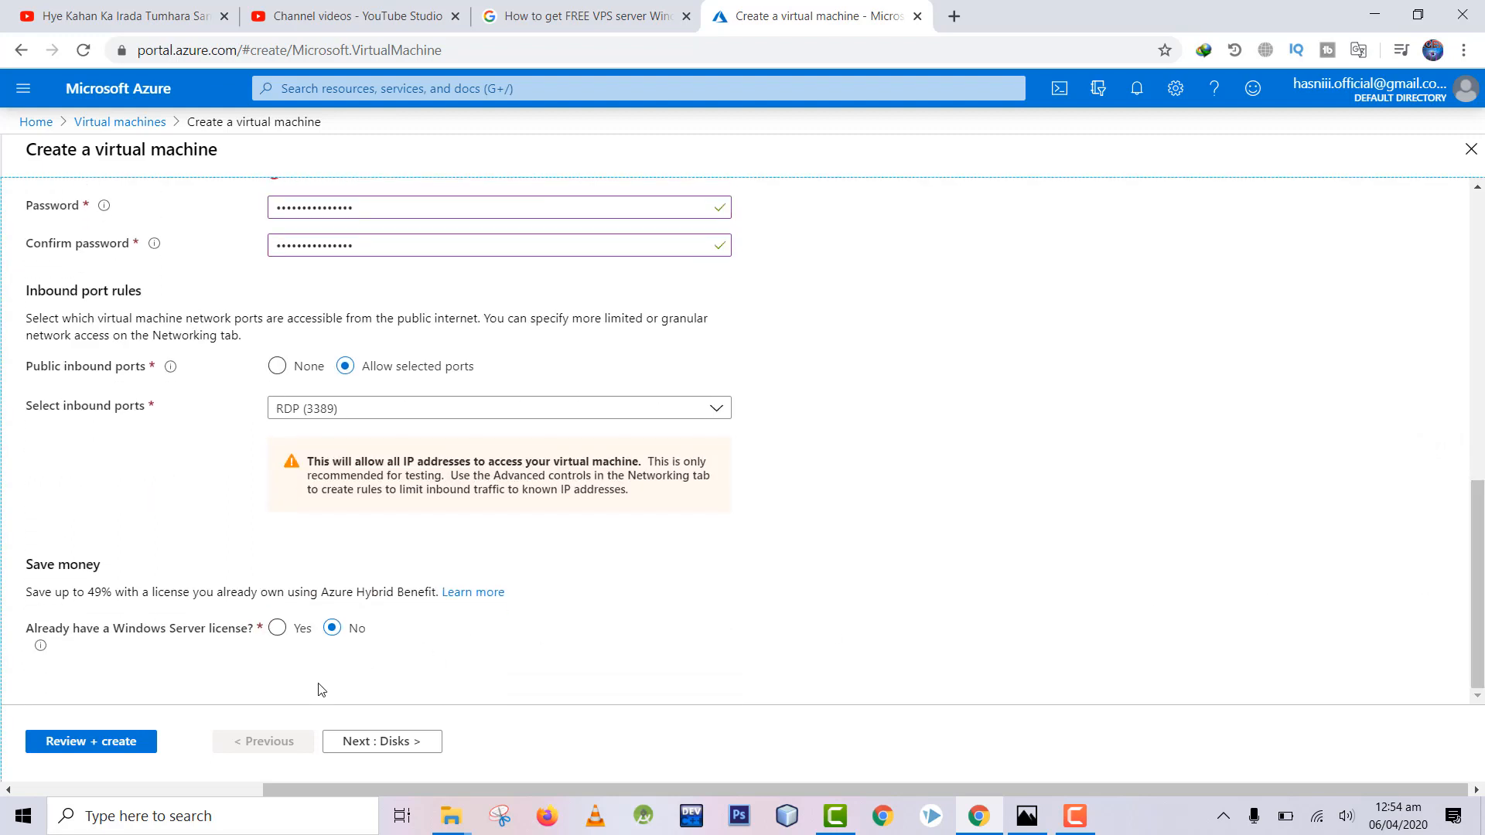
# Step: Replace the reserved-word username on the Basics tab with a valid one and re-run Review + create
pyautogui.click(135, 743)
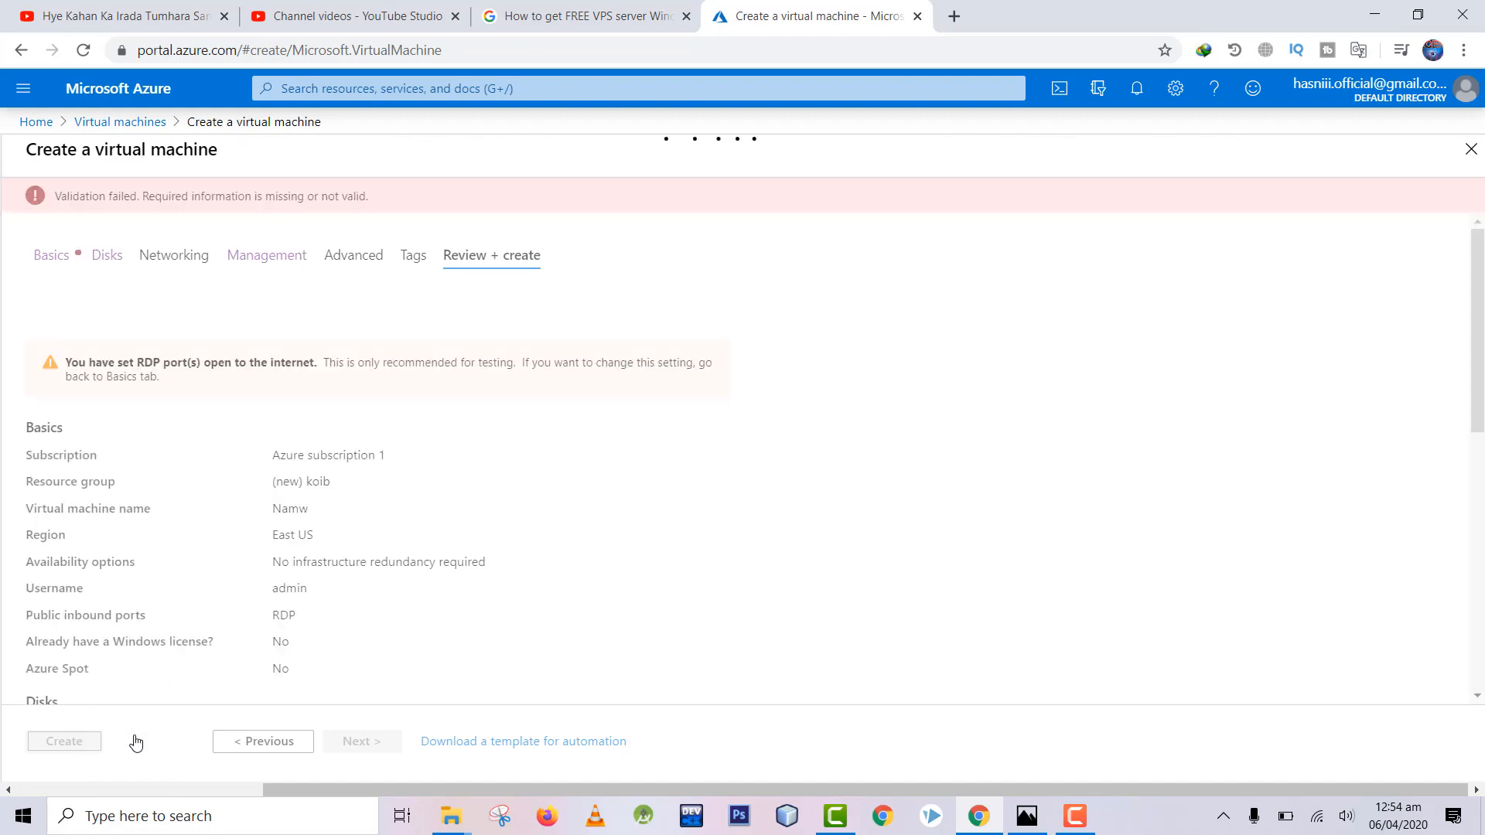
pyautogui.click(60, 257)
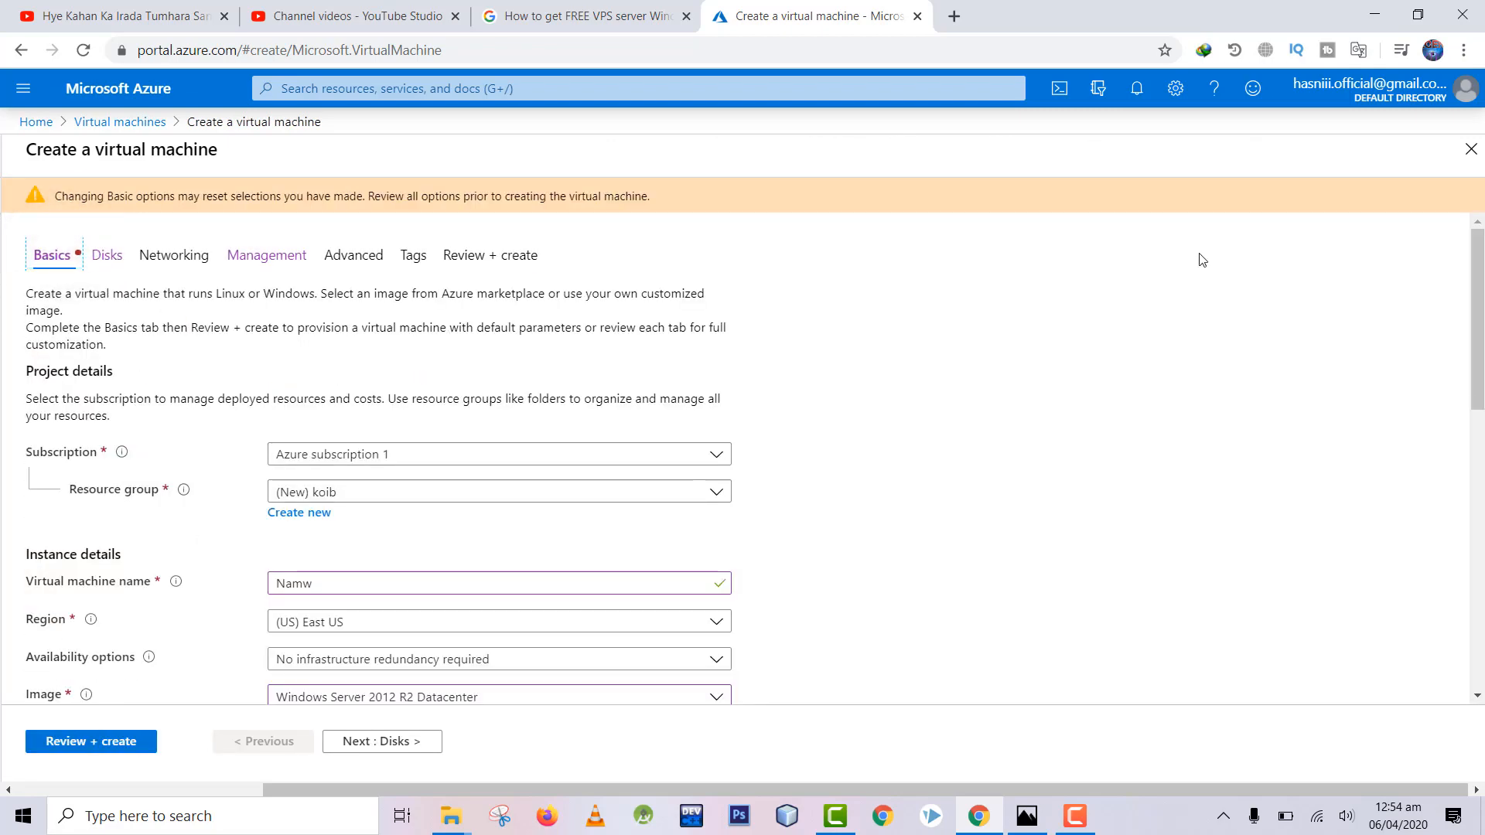
pyautogui.scroll(-6, 1477, 308)
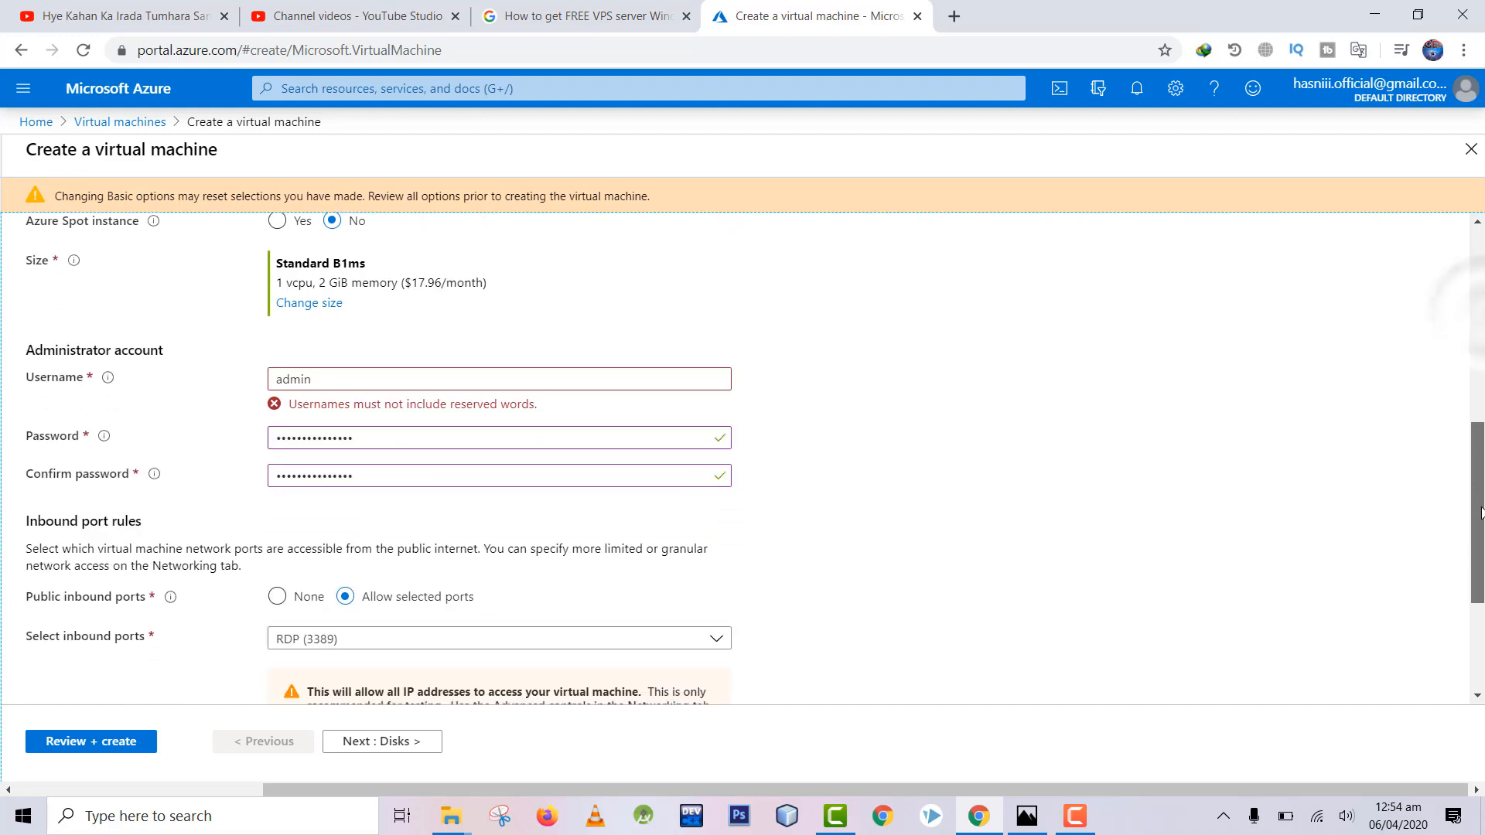
pyautogui.click(481, 371)
pyautogui.press('BackSpace')
pyautogui.press('BackSpace')
pyautogui.press('BackSpace')
pyautogui.press('BackSpace')
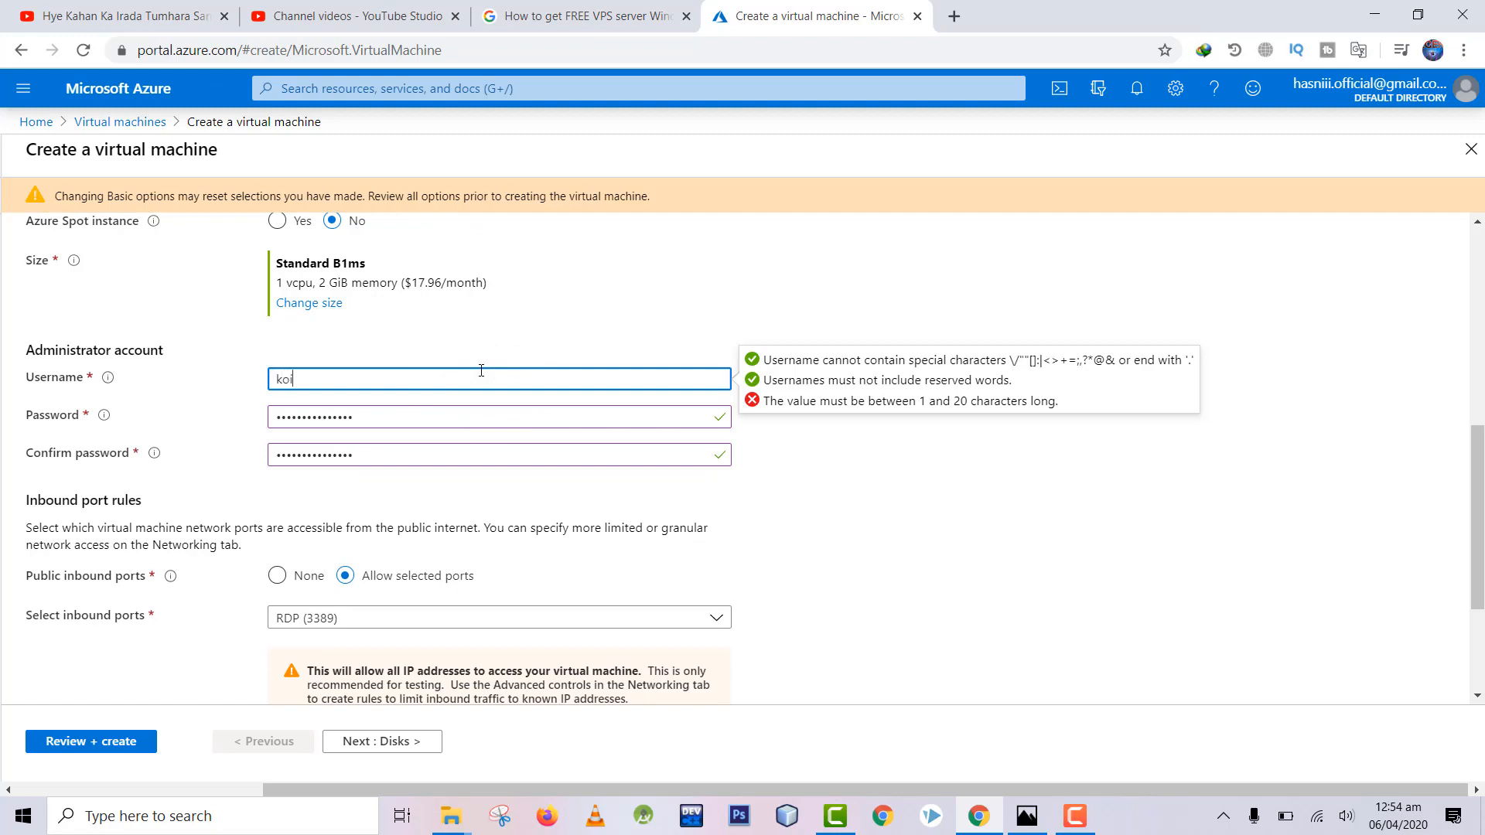
pyautogui.click(134, 741)
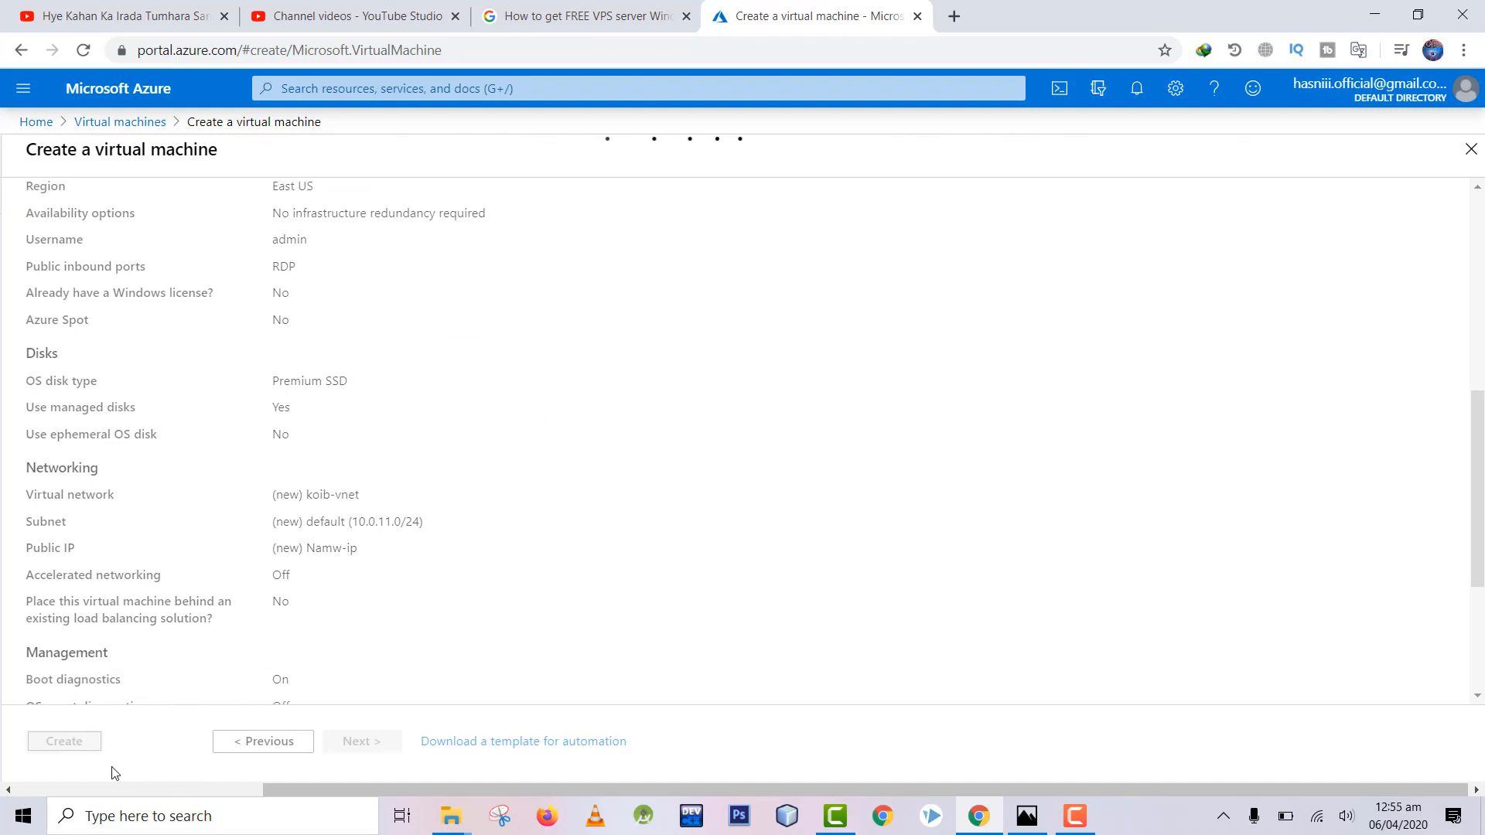
# Step: Pass final validation and launch deployment of the Namw Windows Server VM
pyautogui.click(48, 741)
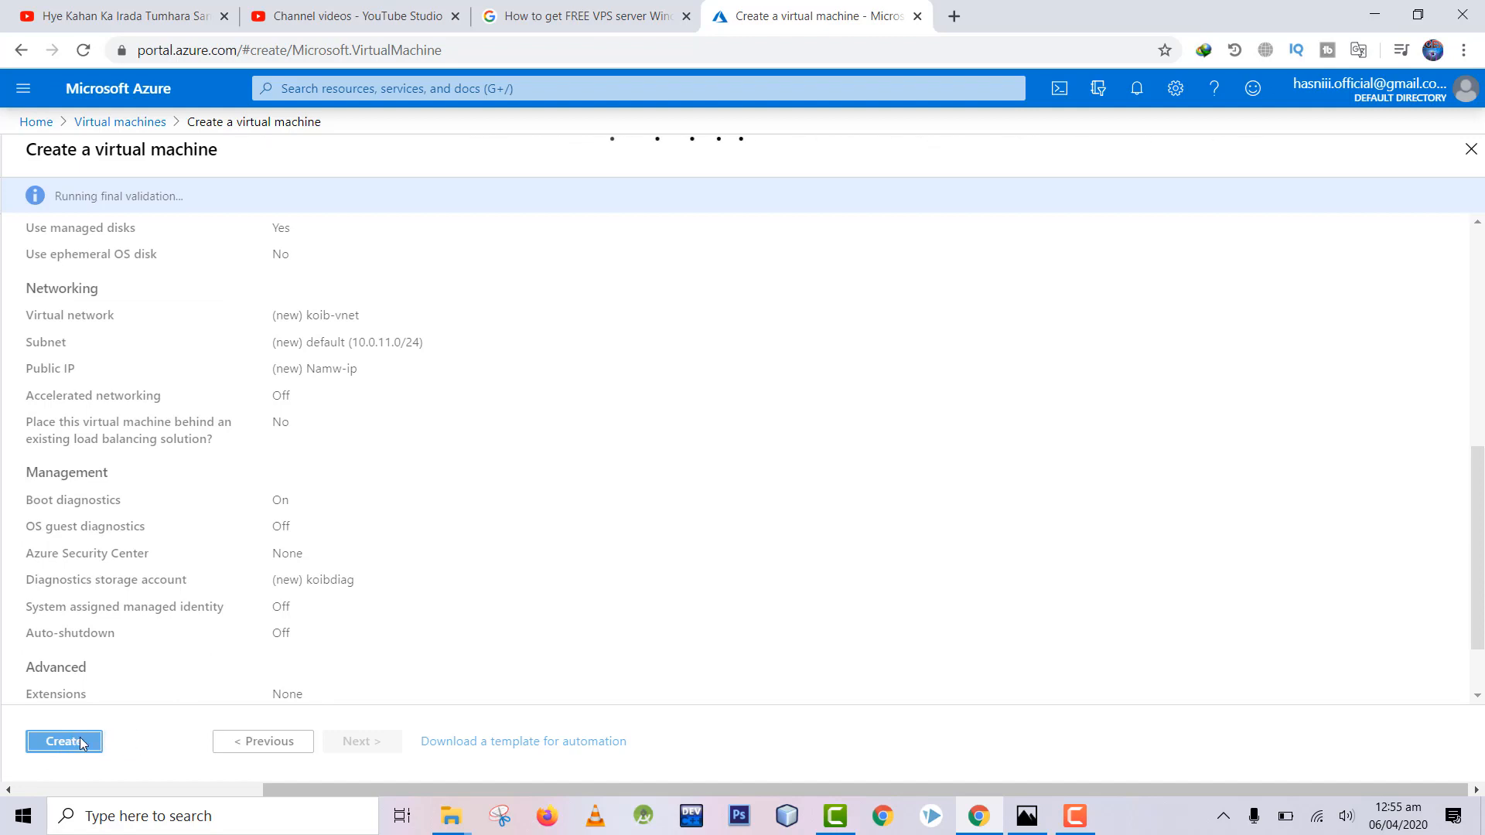
pyautogui.scroll(3, 141, 745)
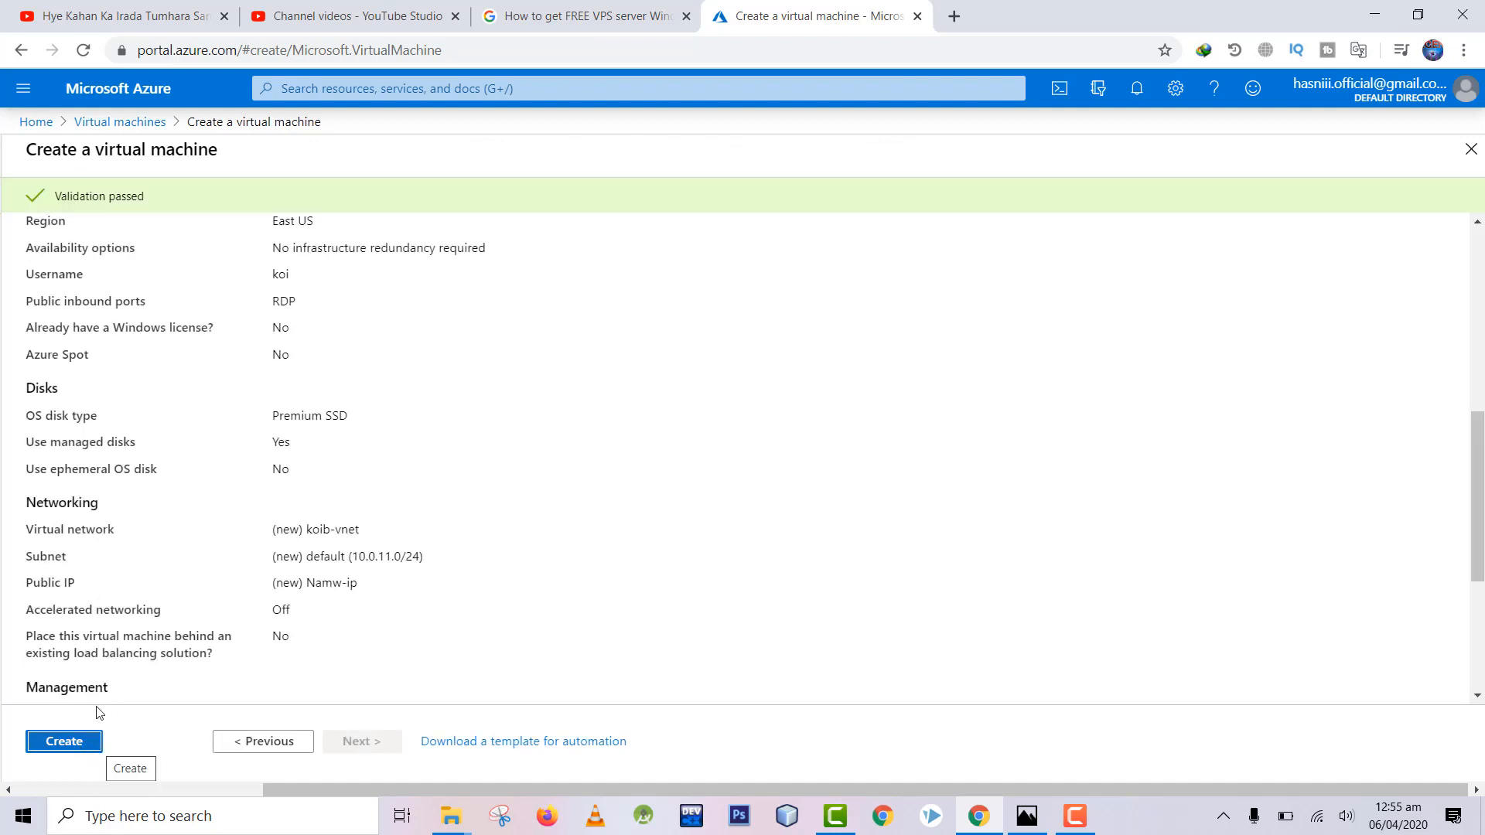
pyautogui.click(77, 745)
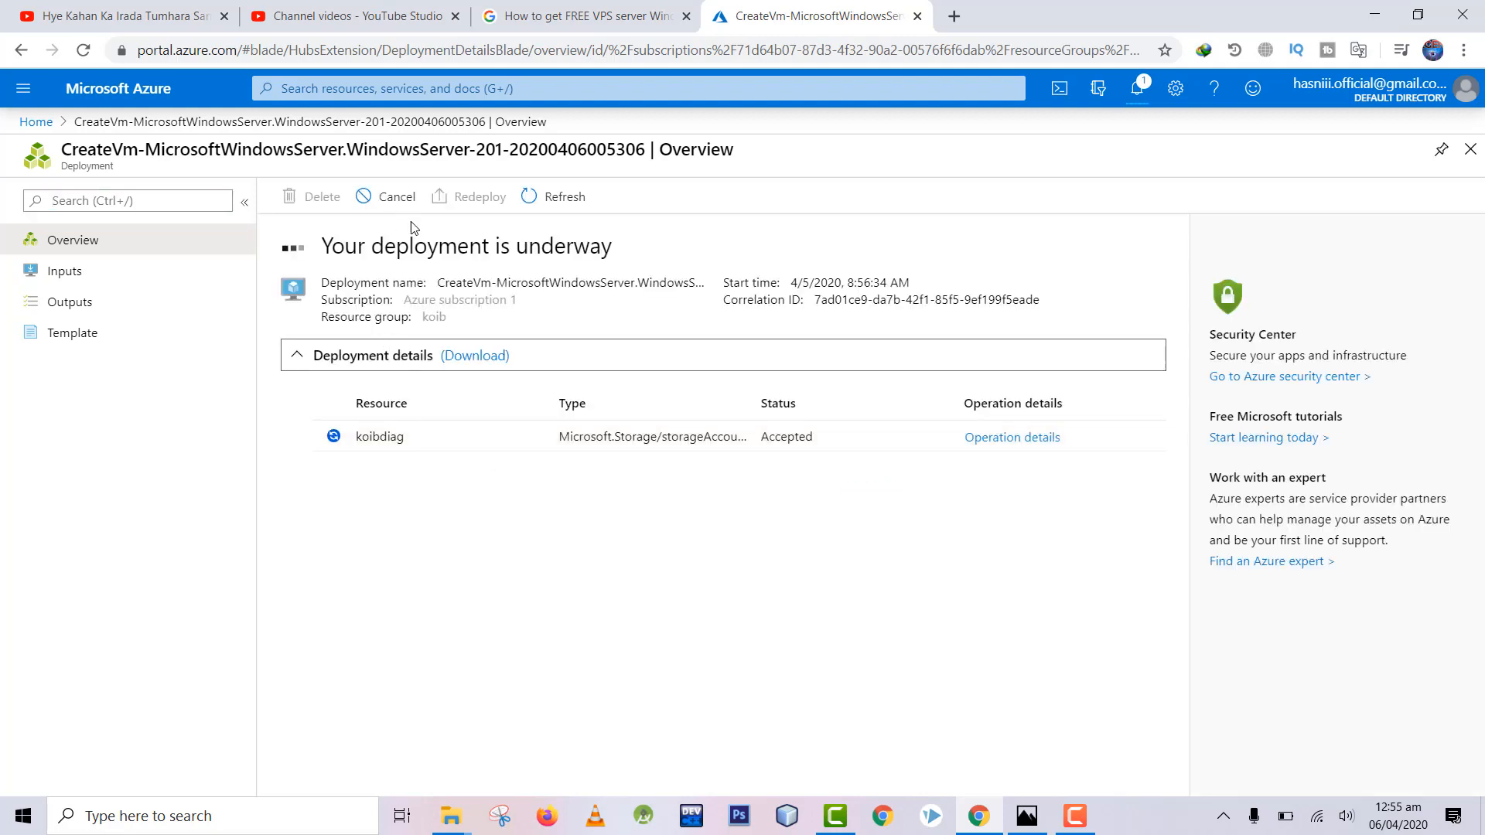
# Step: Once the deployment completes, open the Namw virtual machine's overview page
pyautogui.moveTo(462, 253); pyautogui.dragTo(596, 257)
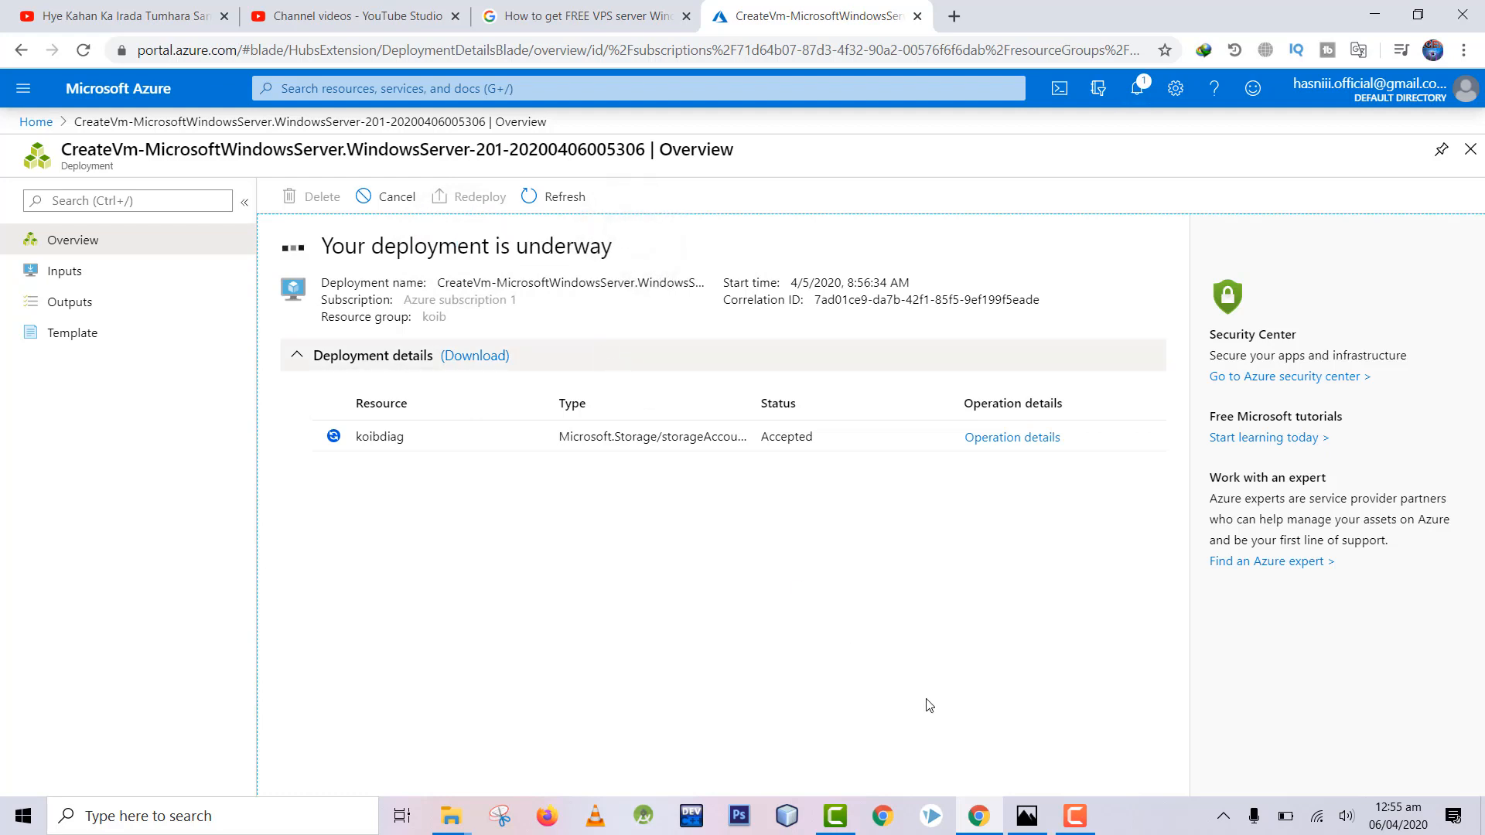
pyautogui.click(1075, 817)
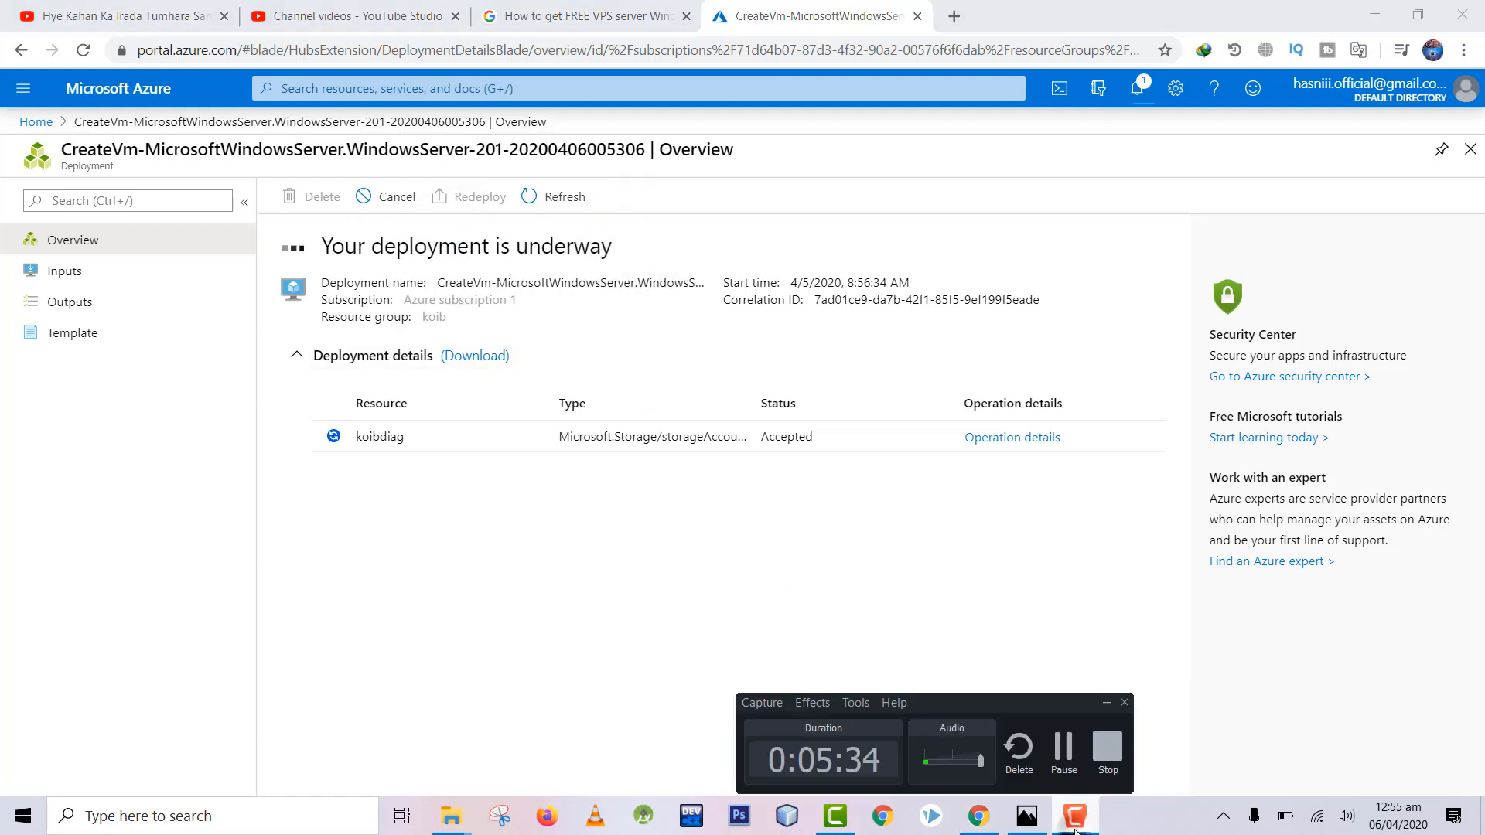
pyautogui.click(1064, 750)
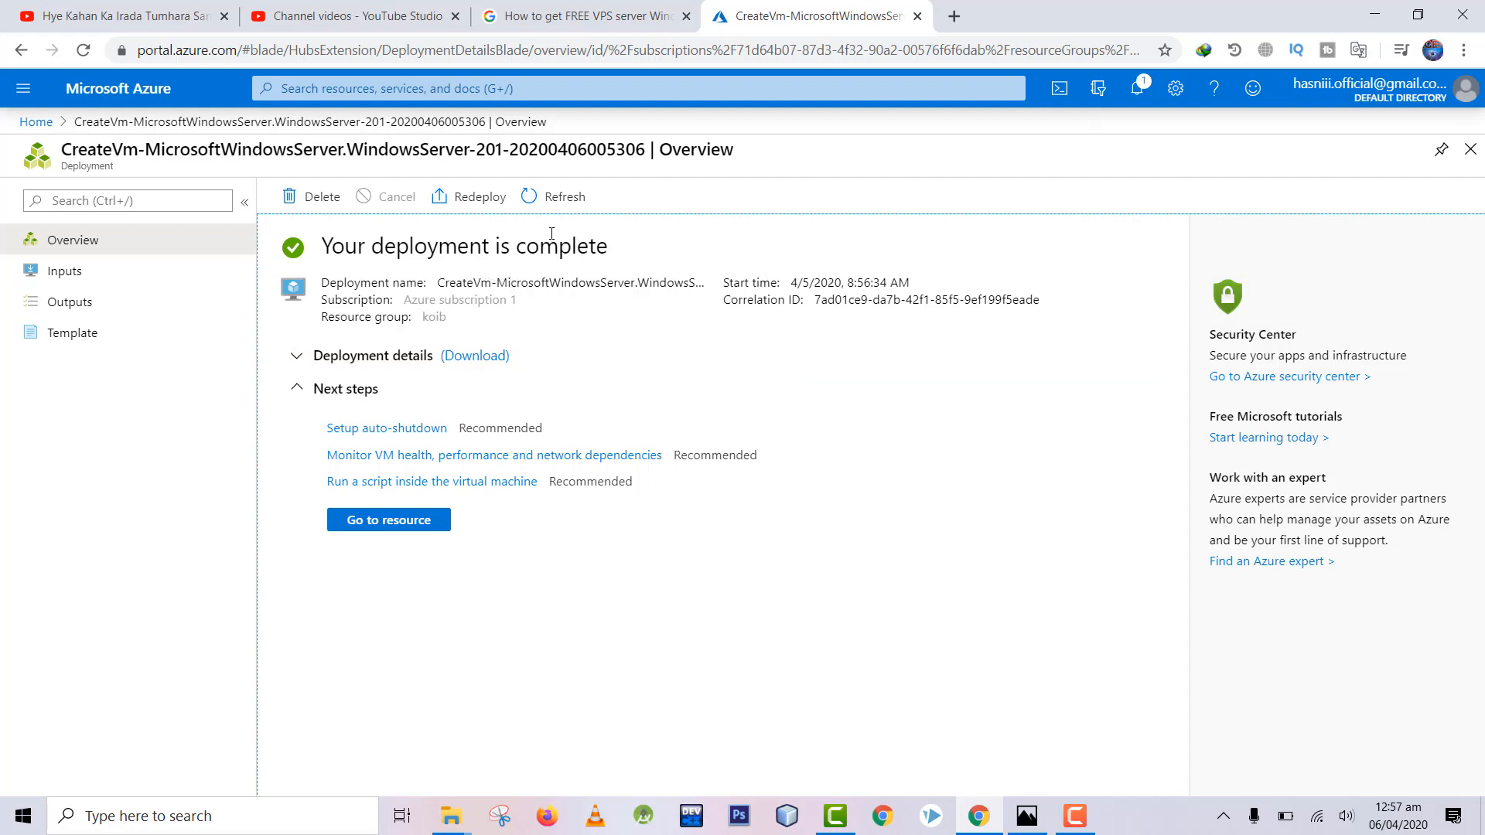
pyautogui.click(397, 521)
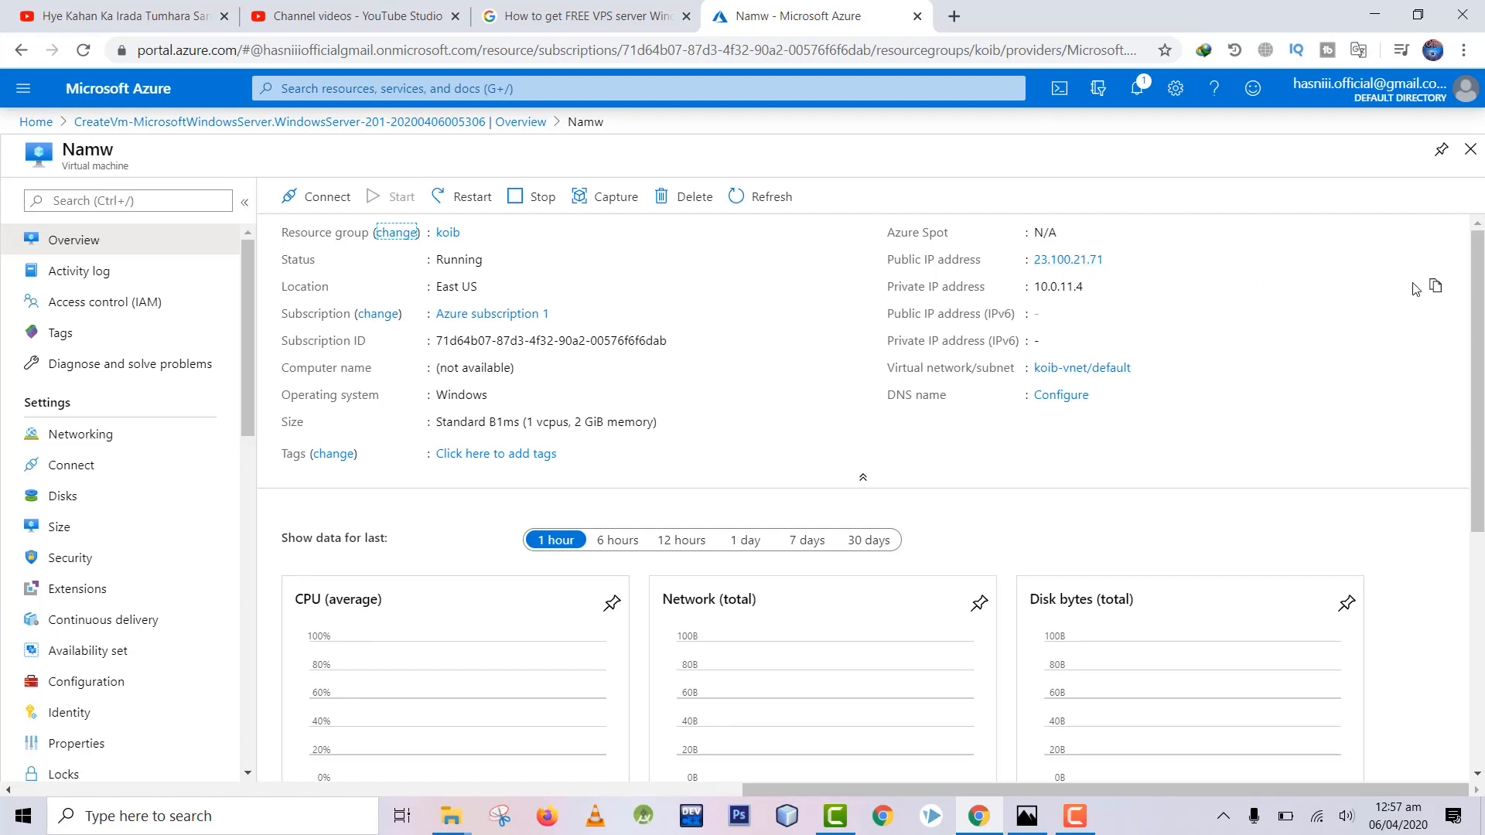
# Step: Copy public IP 23.100.21.71 and bring up Windows search
pyautogui.click(1436, 258)
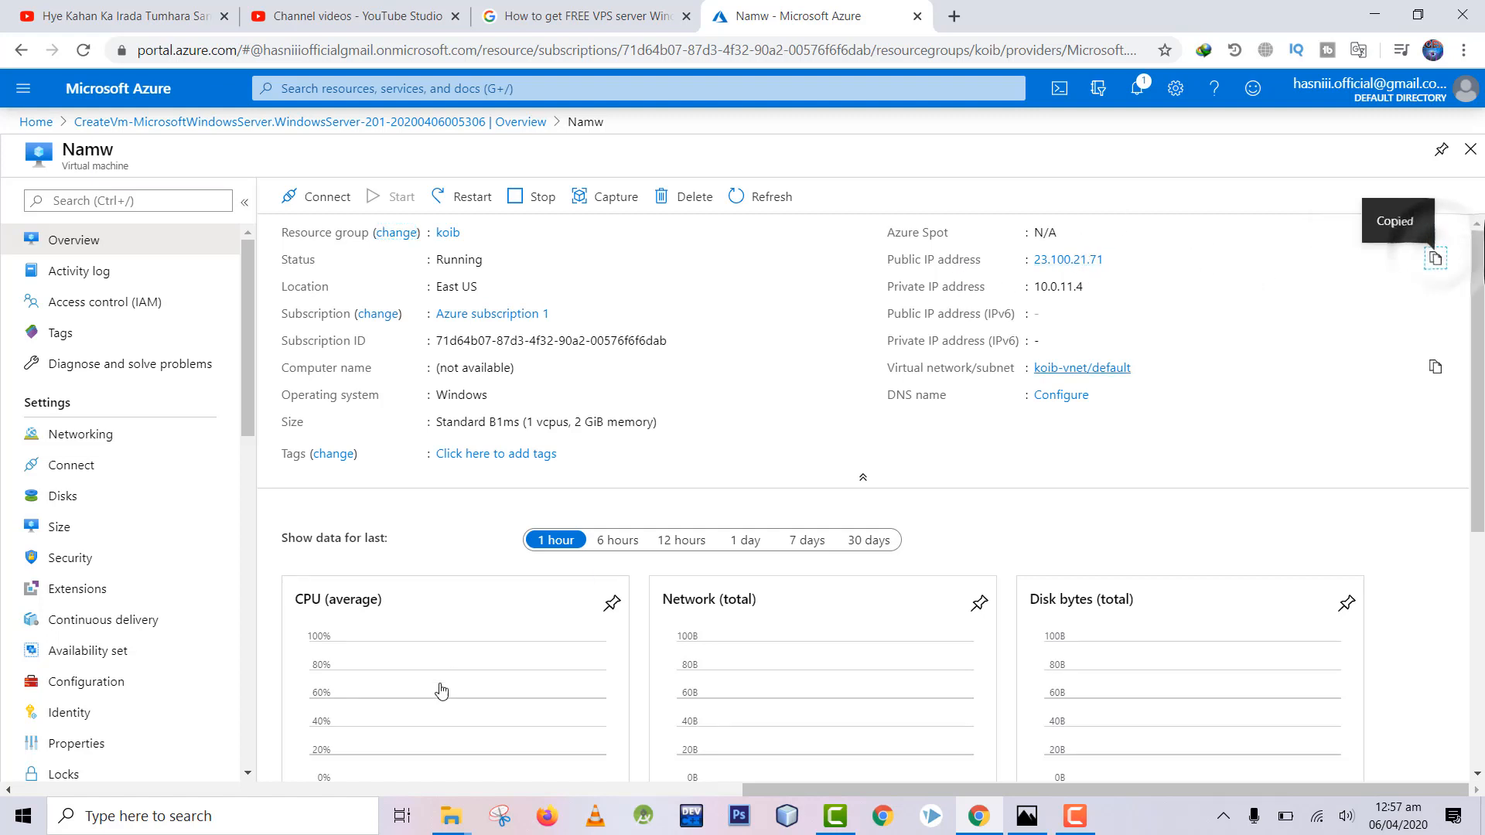
pyautogui.click(276, 818)
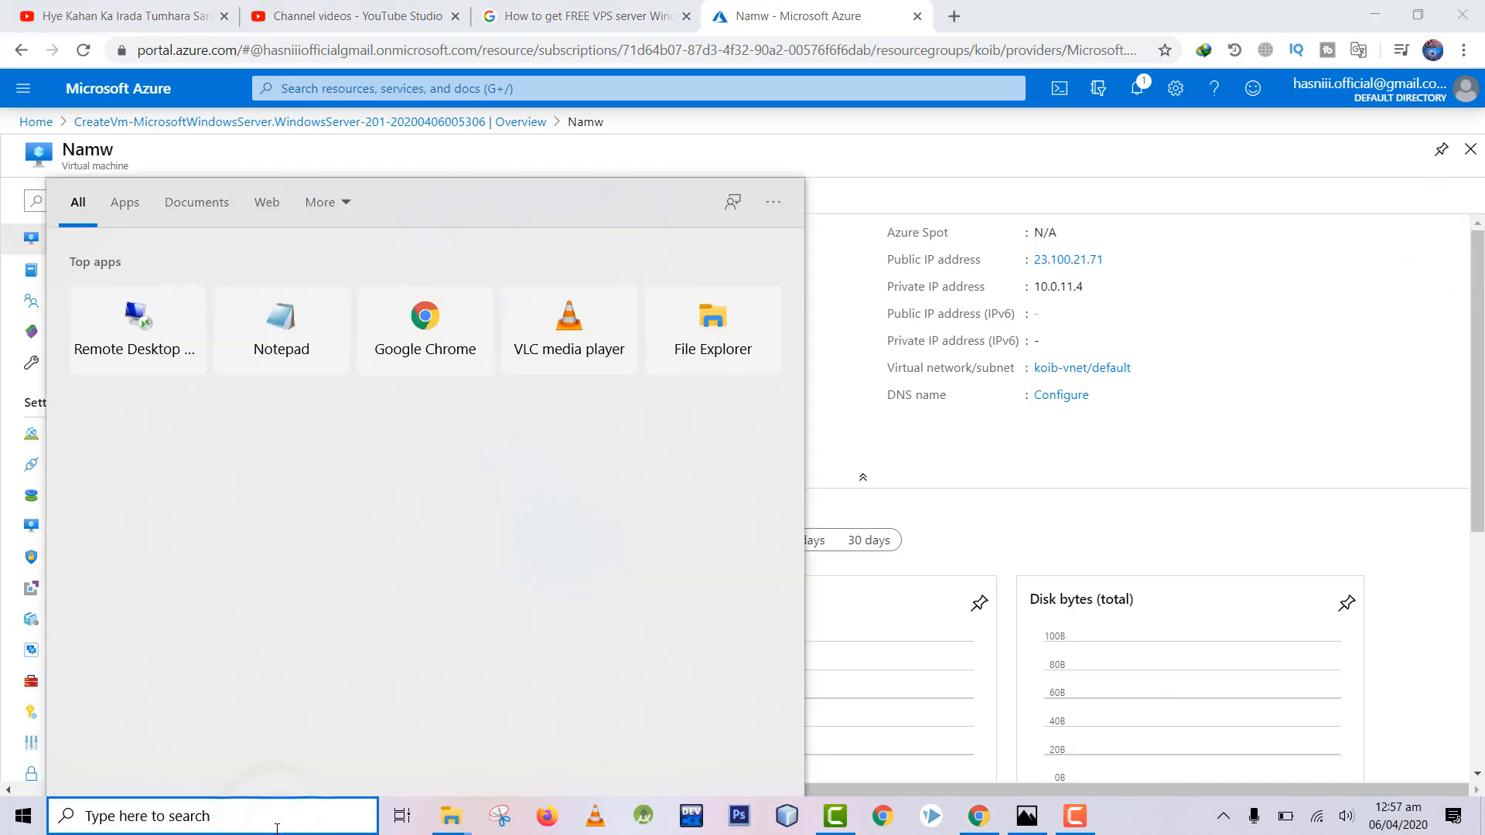
# Step: Launch Remote Desktop Connection for 23.100.21.71 and begin entering the admin user name
pyautogui.write('re')
pyautogui.press('Return')
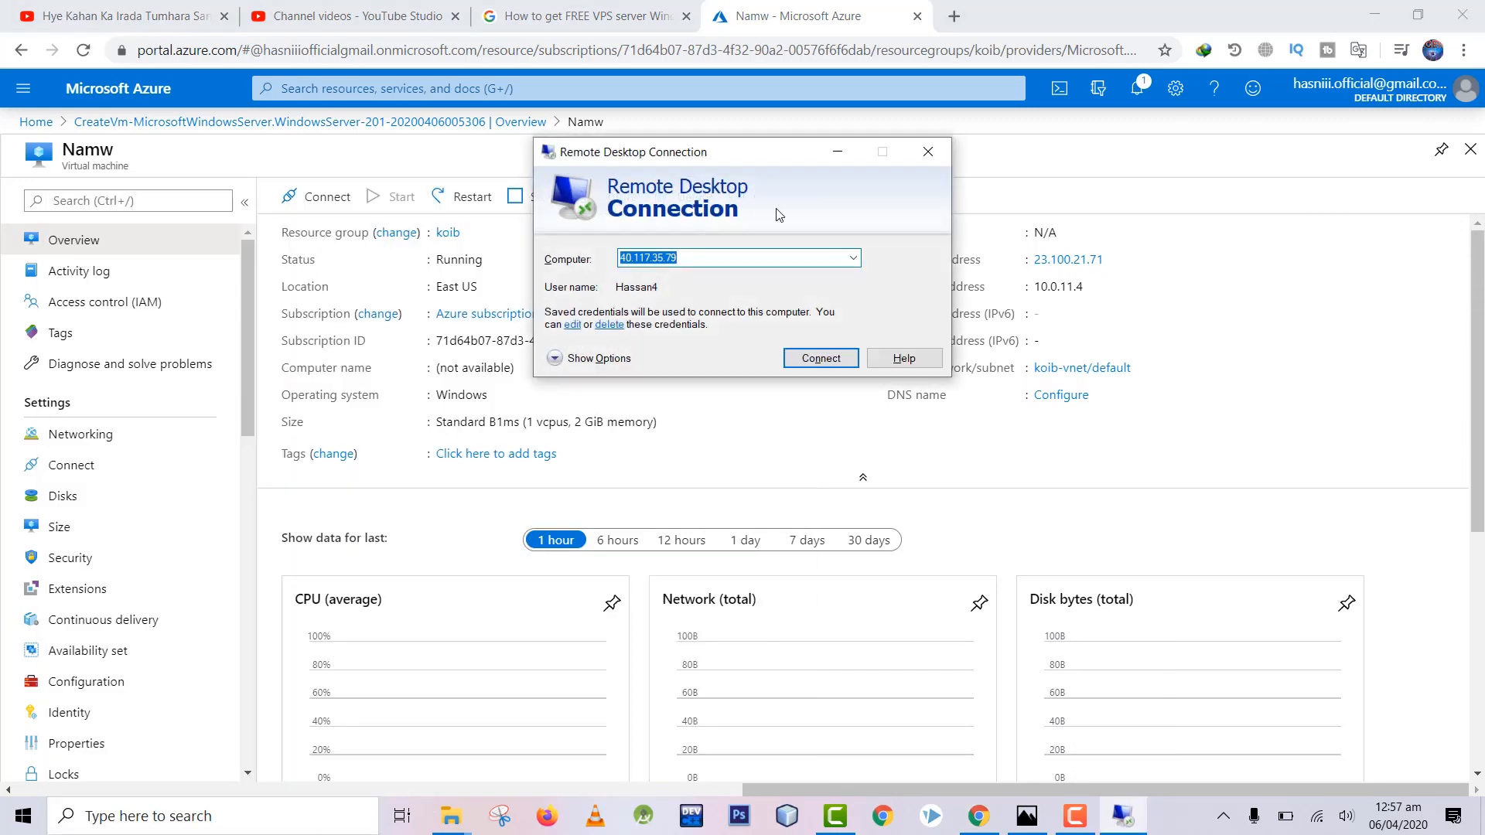
pyautogui.hotkey('ctrl', 'v')
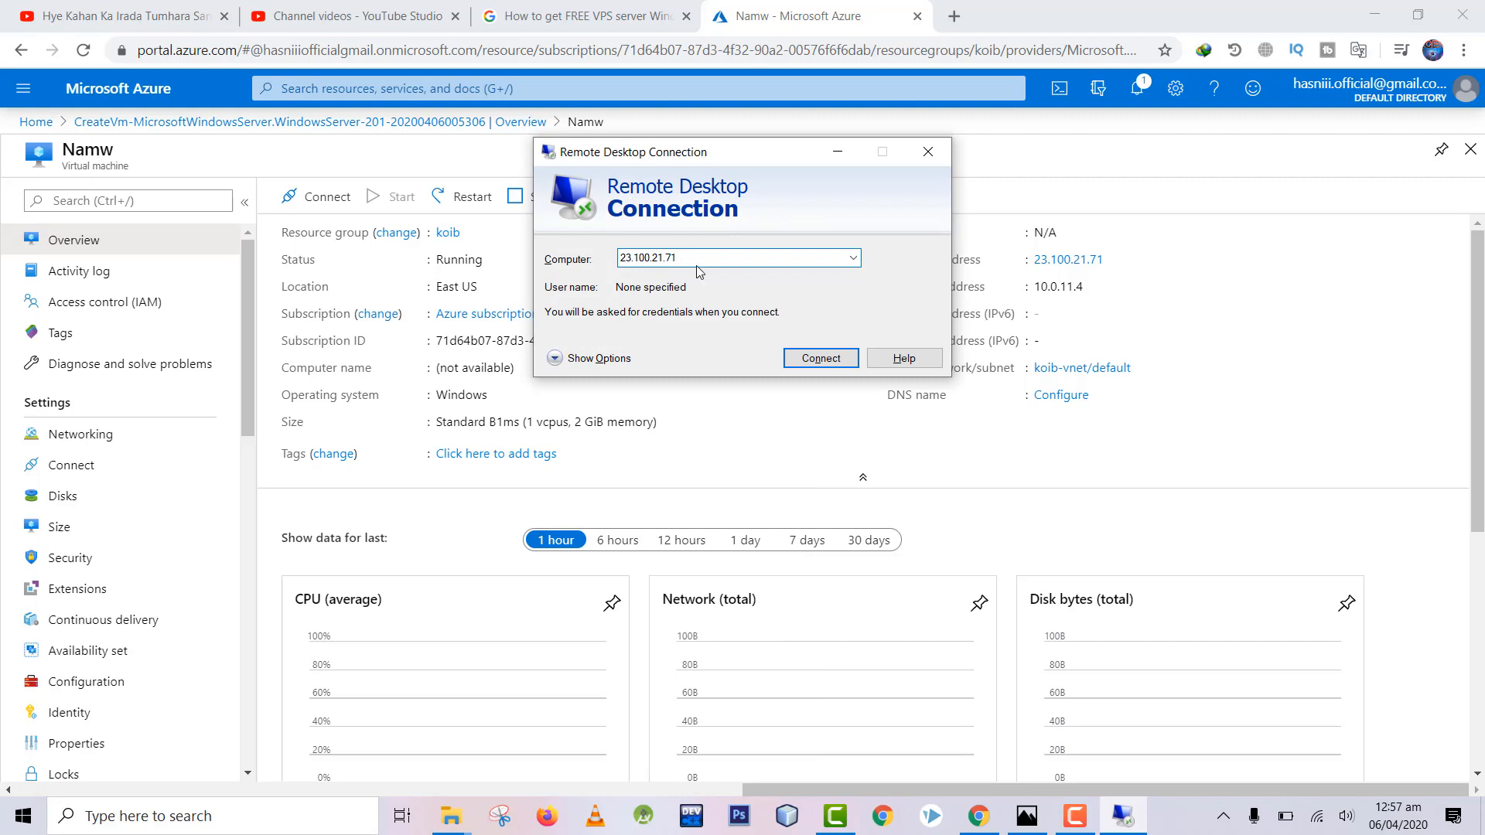
pyautogui.click(605, 358)
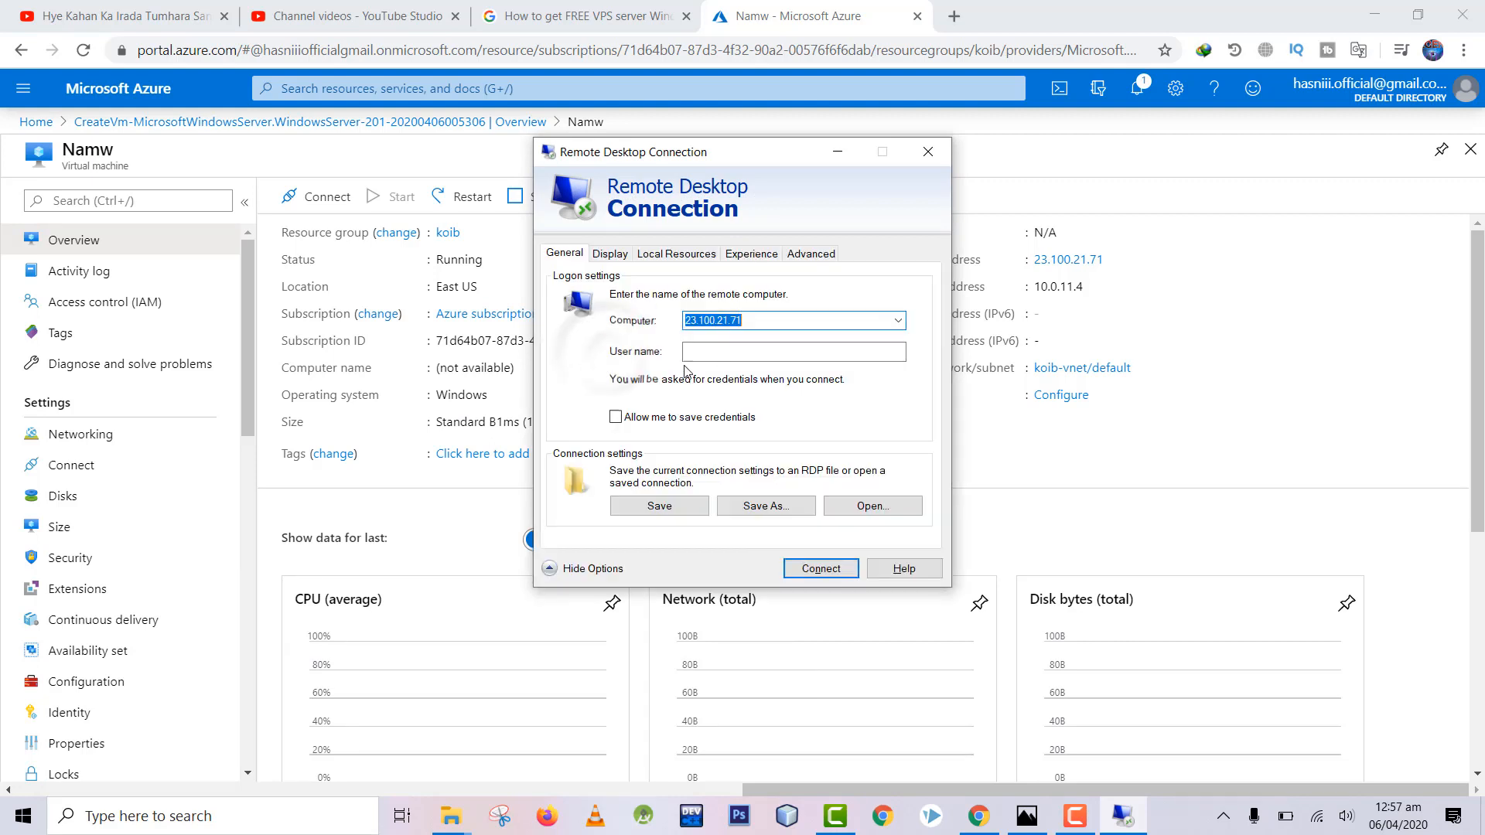
pyautogui.click(777, 352)
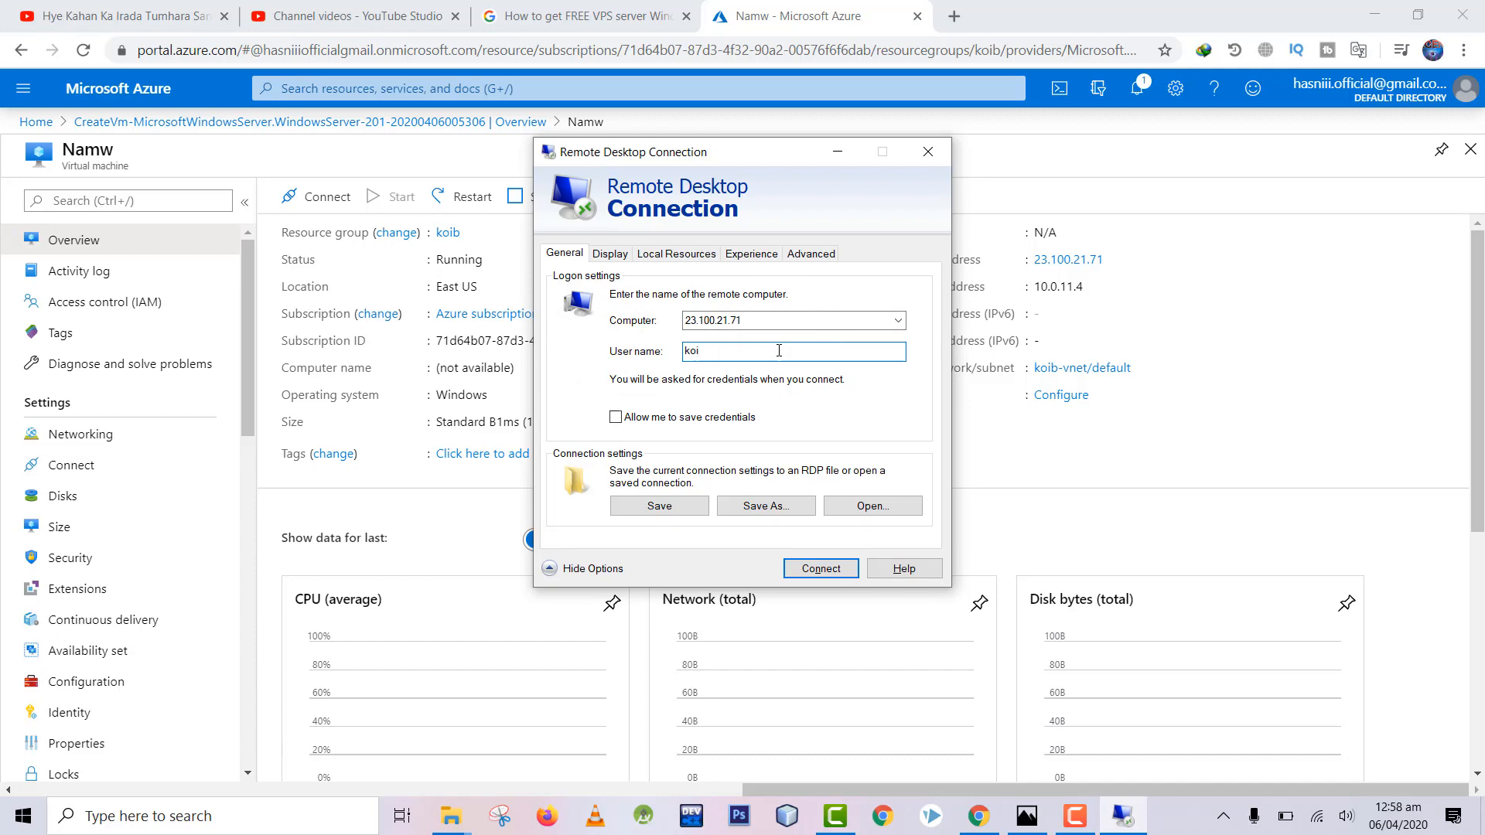
# Step: Save the connection settings as 'demo' on the Desktop and start connecting
pyautogui.click(755, 508)
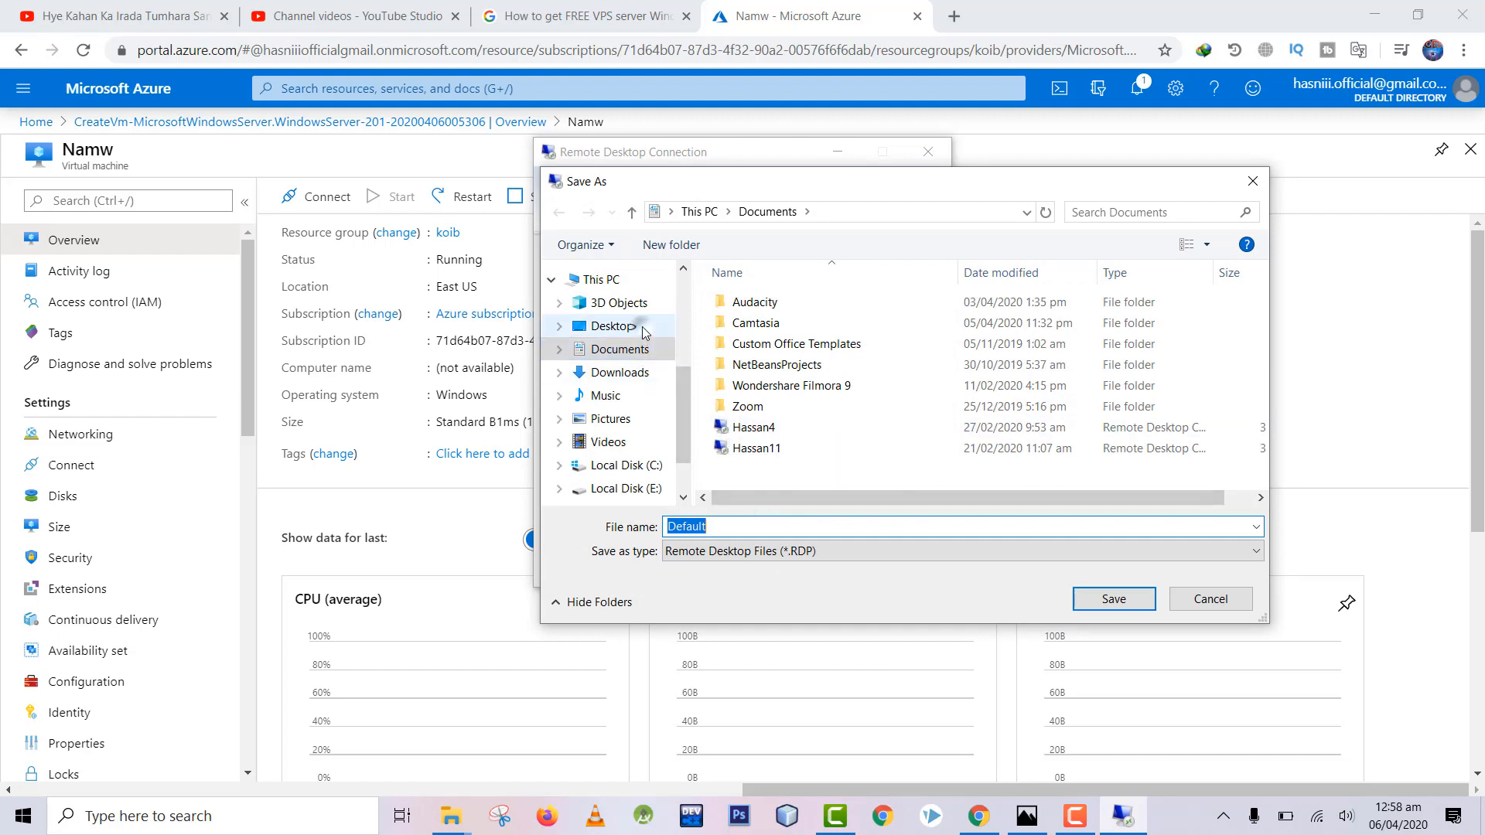
pyautogui.click(612, 325)
pyautogui.doubleClick(725, 524)
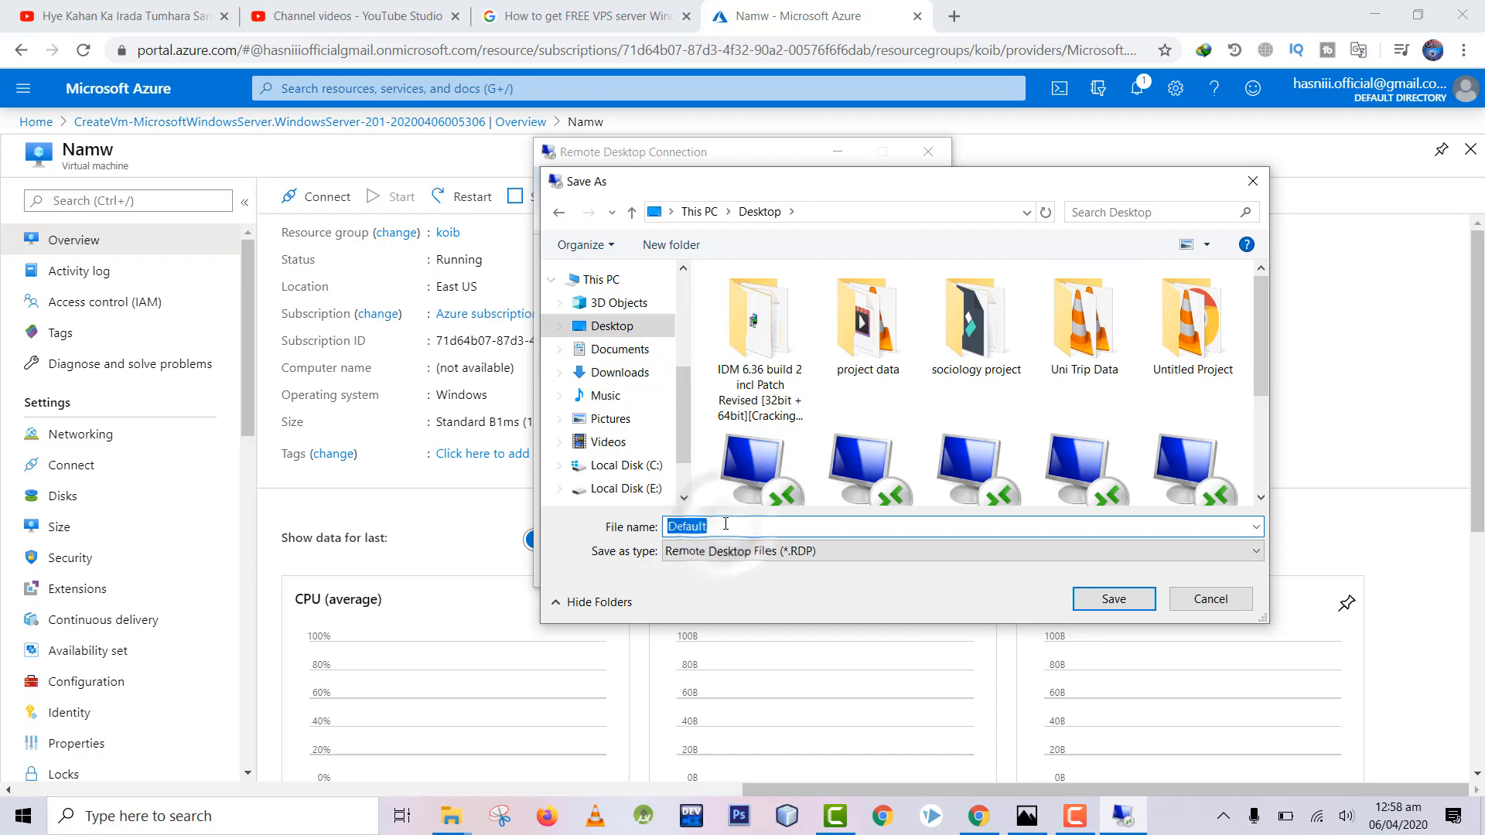
pyautogui.write('demo')
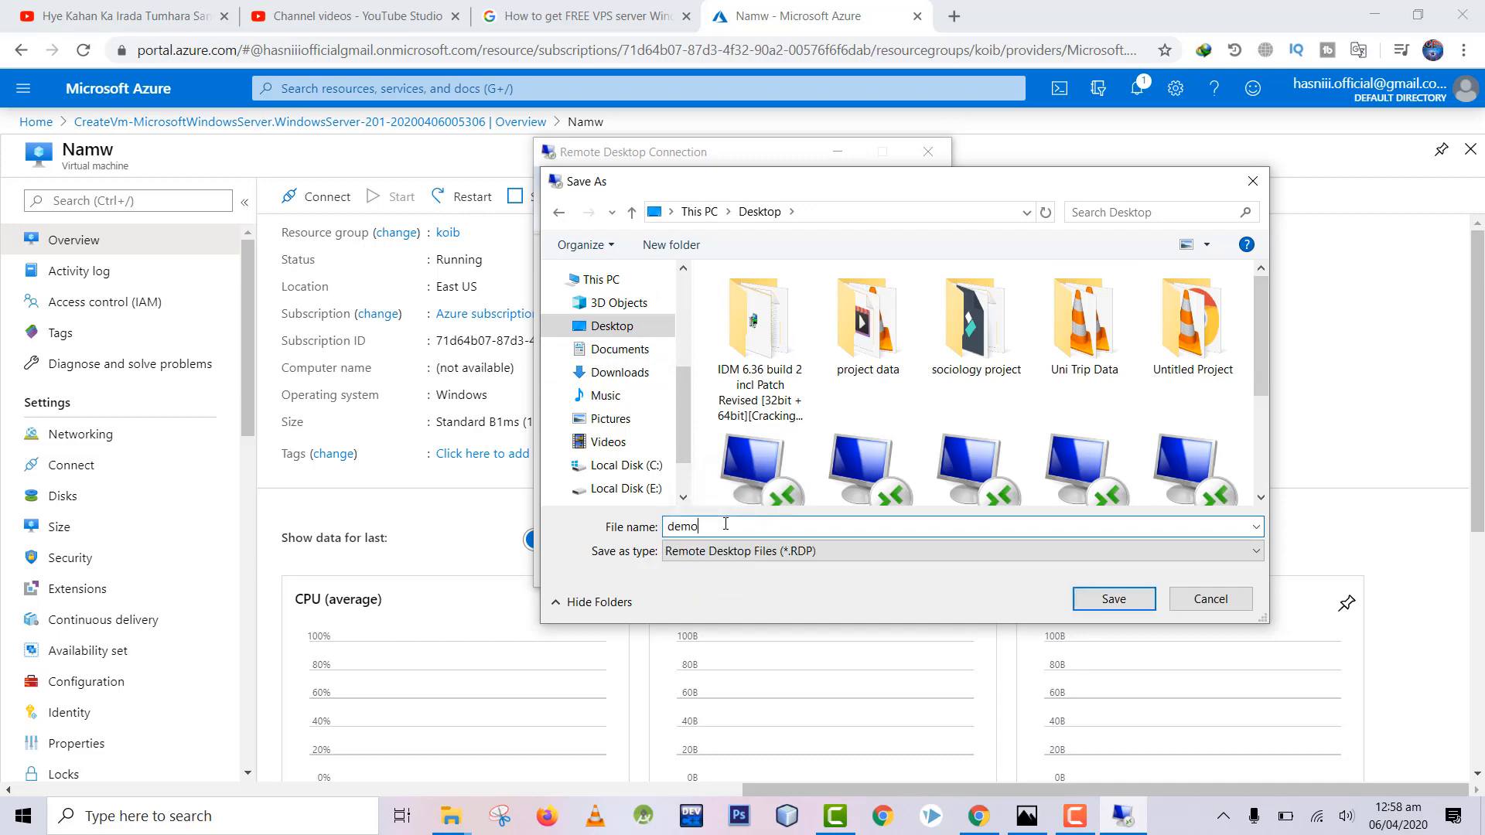
pyautogui.press('Return')
pyautogui.click(804, 569)
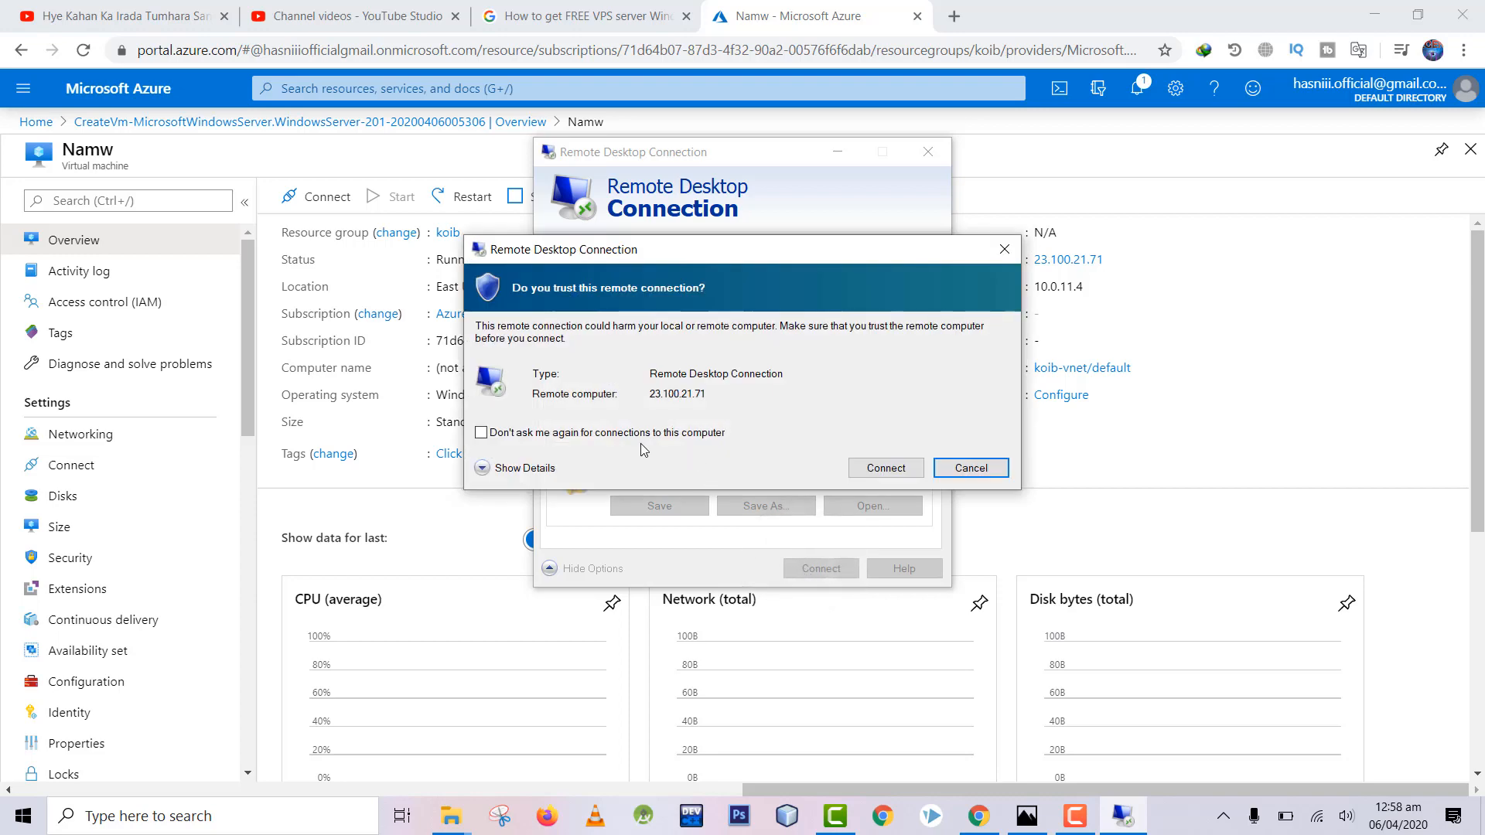
# Step: Trust the remote computer permanently, then submit the admin password with Remember me ticked
pyautogui.click(641, 436)
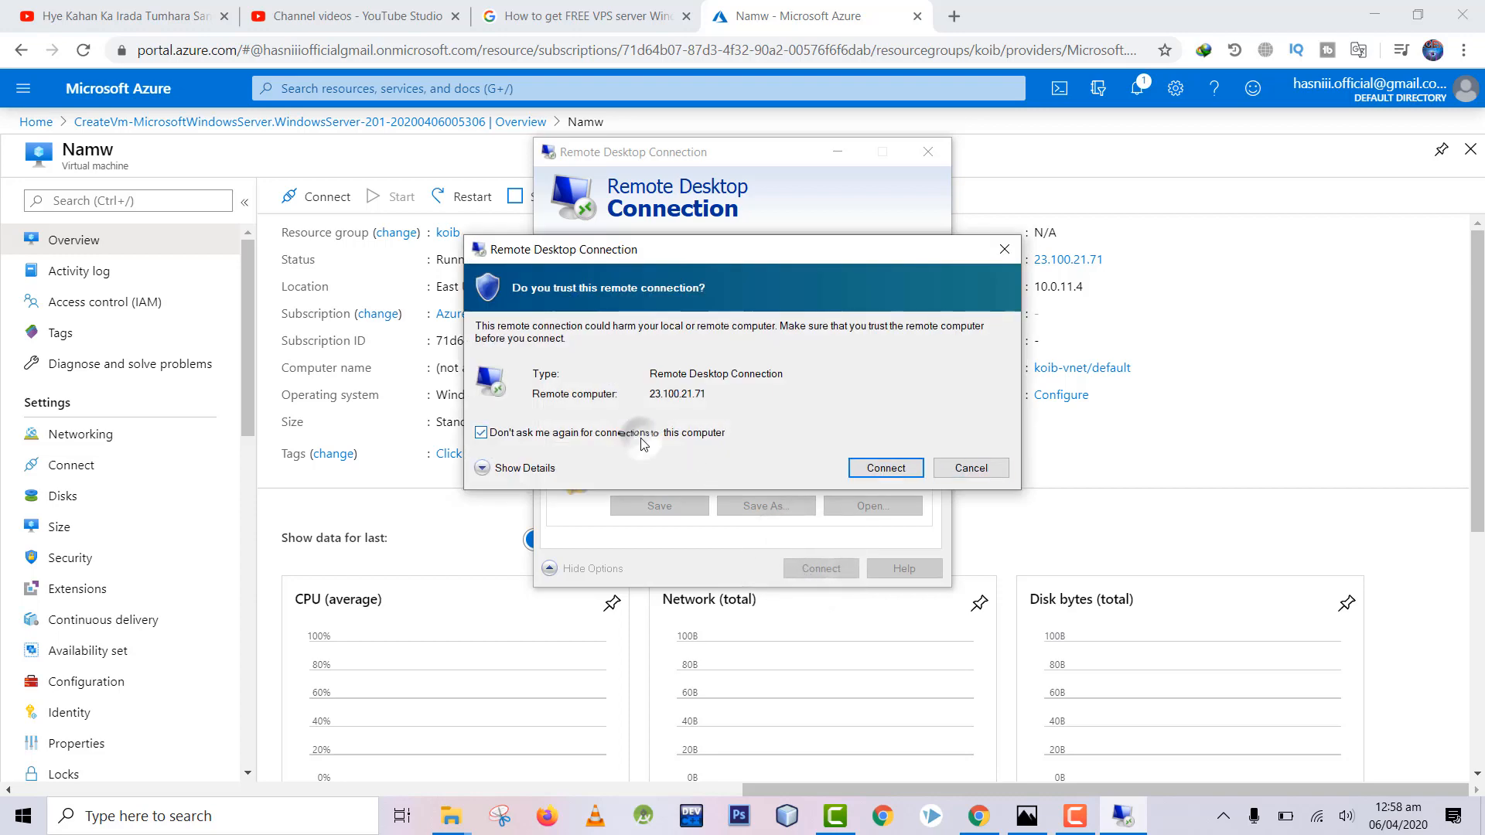
pyautogui.click(884, 469)
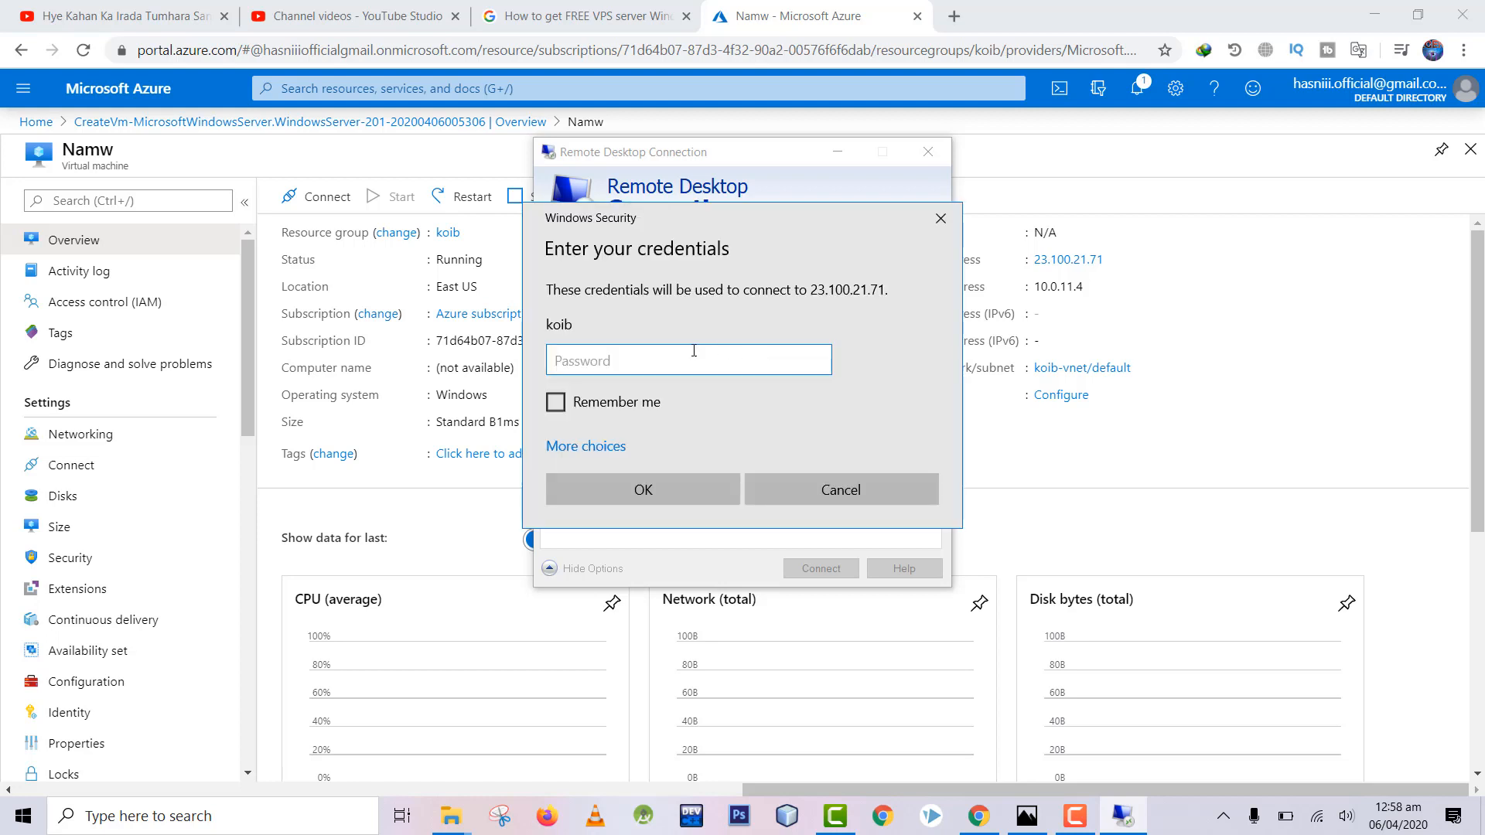
pyautogui.press('capslock')
pyautogui.write('●')
pyautogui.press('capslock')
pyautogui.write('***')
pyautogui.click(650, 401)
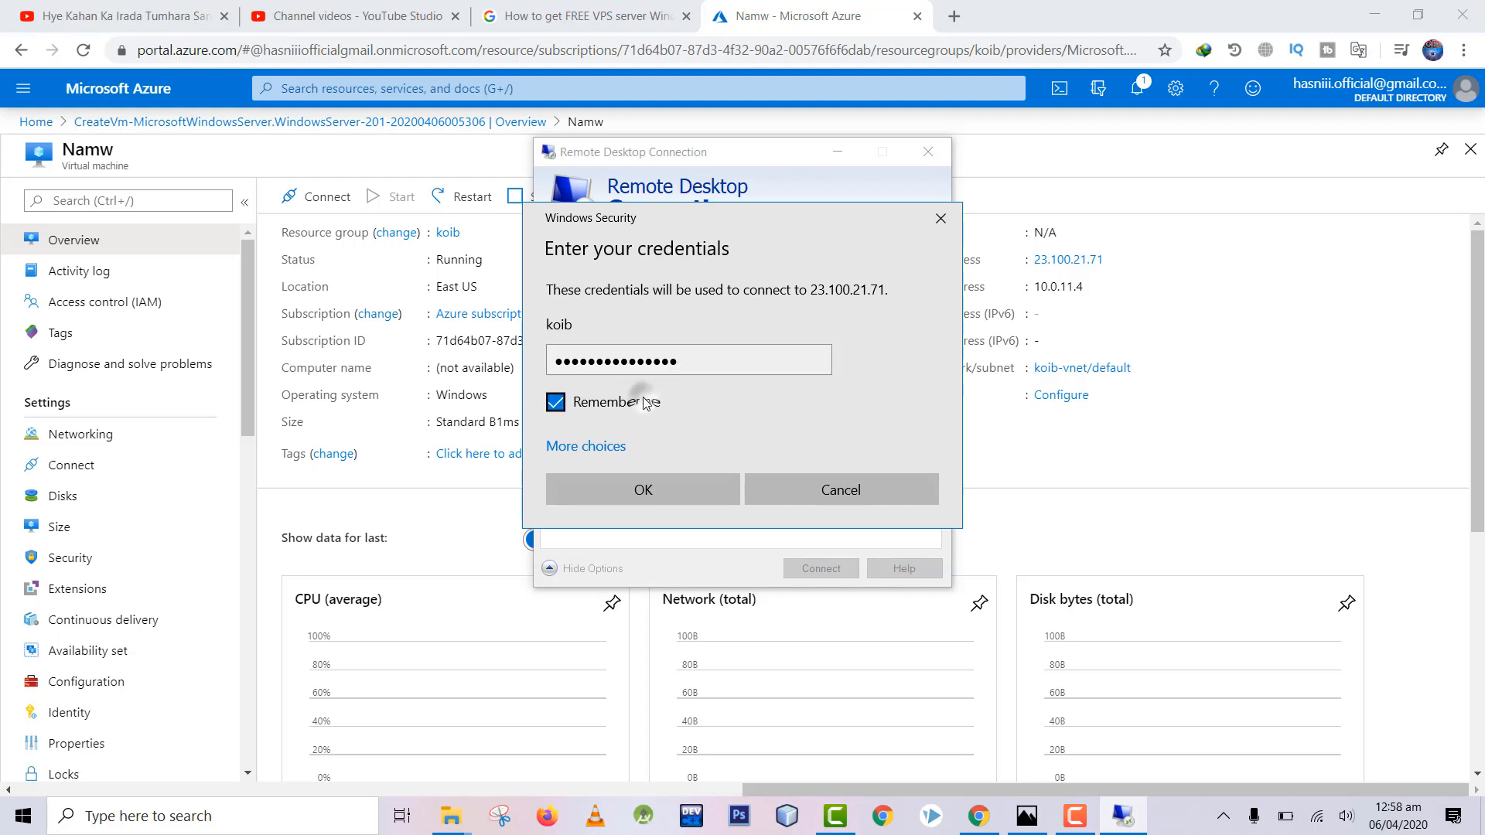
pyautogui.click(665, 491)
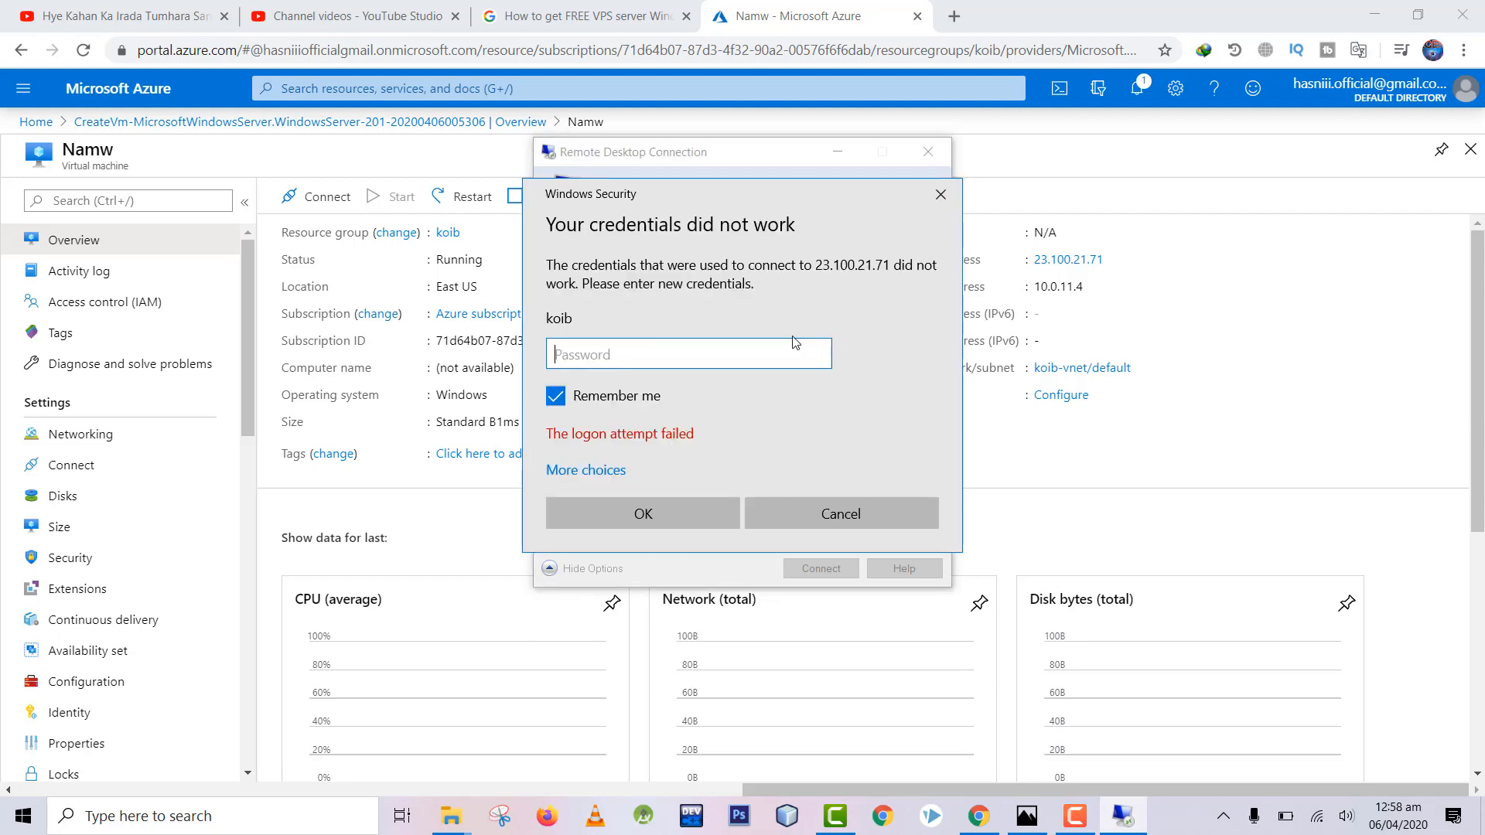
# Step: Re-enter the admin password and retry the logon
pyautogui.press('capslock')
pyautogui.press('capslock')
pyautogui.click(680, 503)
# Step: Reposition the credentials prompt, retype the password and retry signing in once more
pyautogui.moveTo(718, 188); pyautogui.dragTo(976, 391)
pyautogui.moveTo(922, 330); pyautogui.dragTo(860, 142)
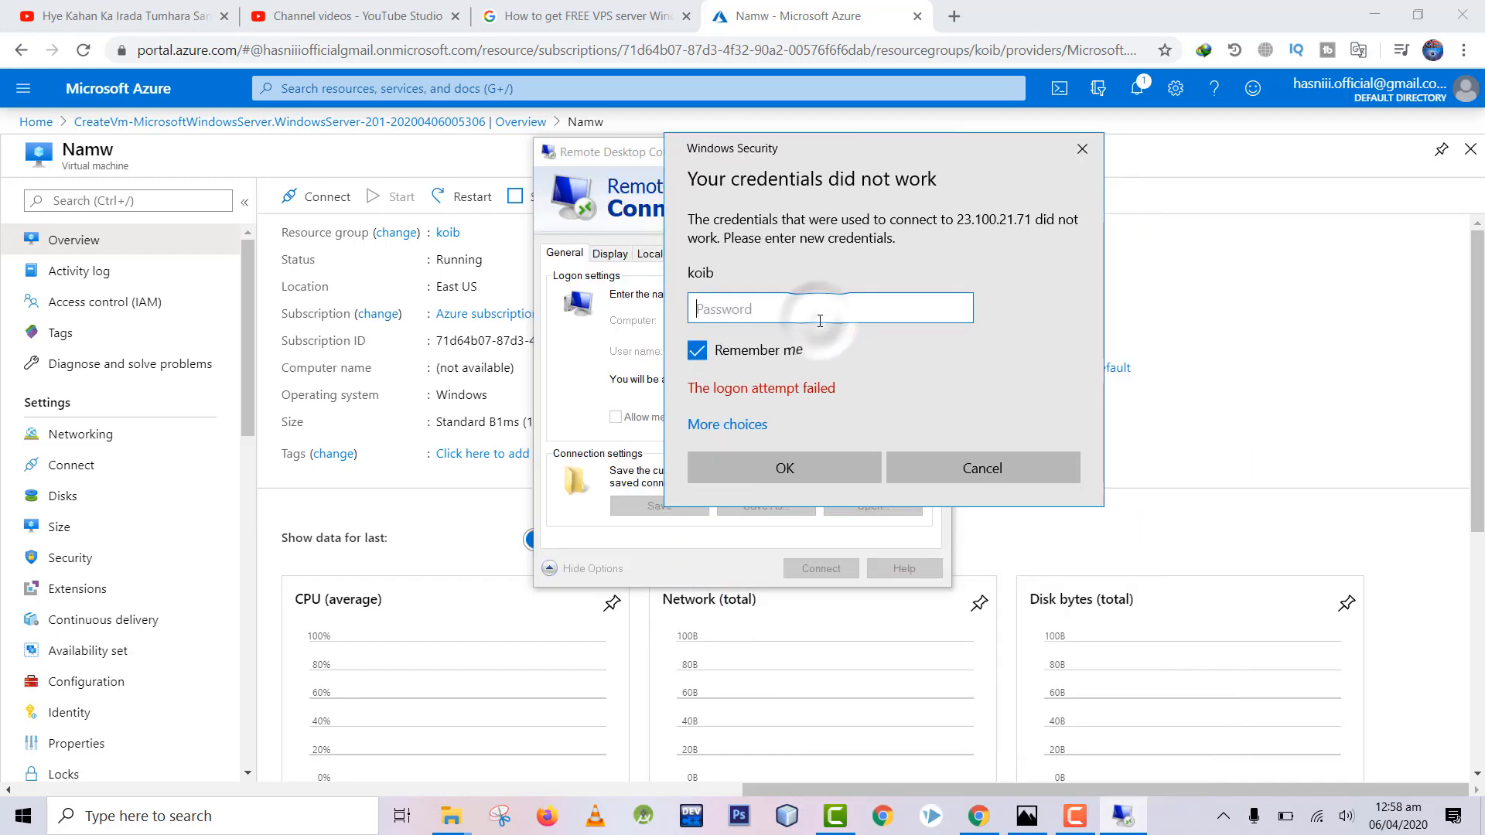
pyautogui.press('capslock')
pyautogui.write('•')
pyautogui.press('capslock')
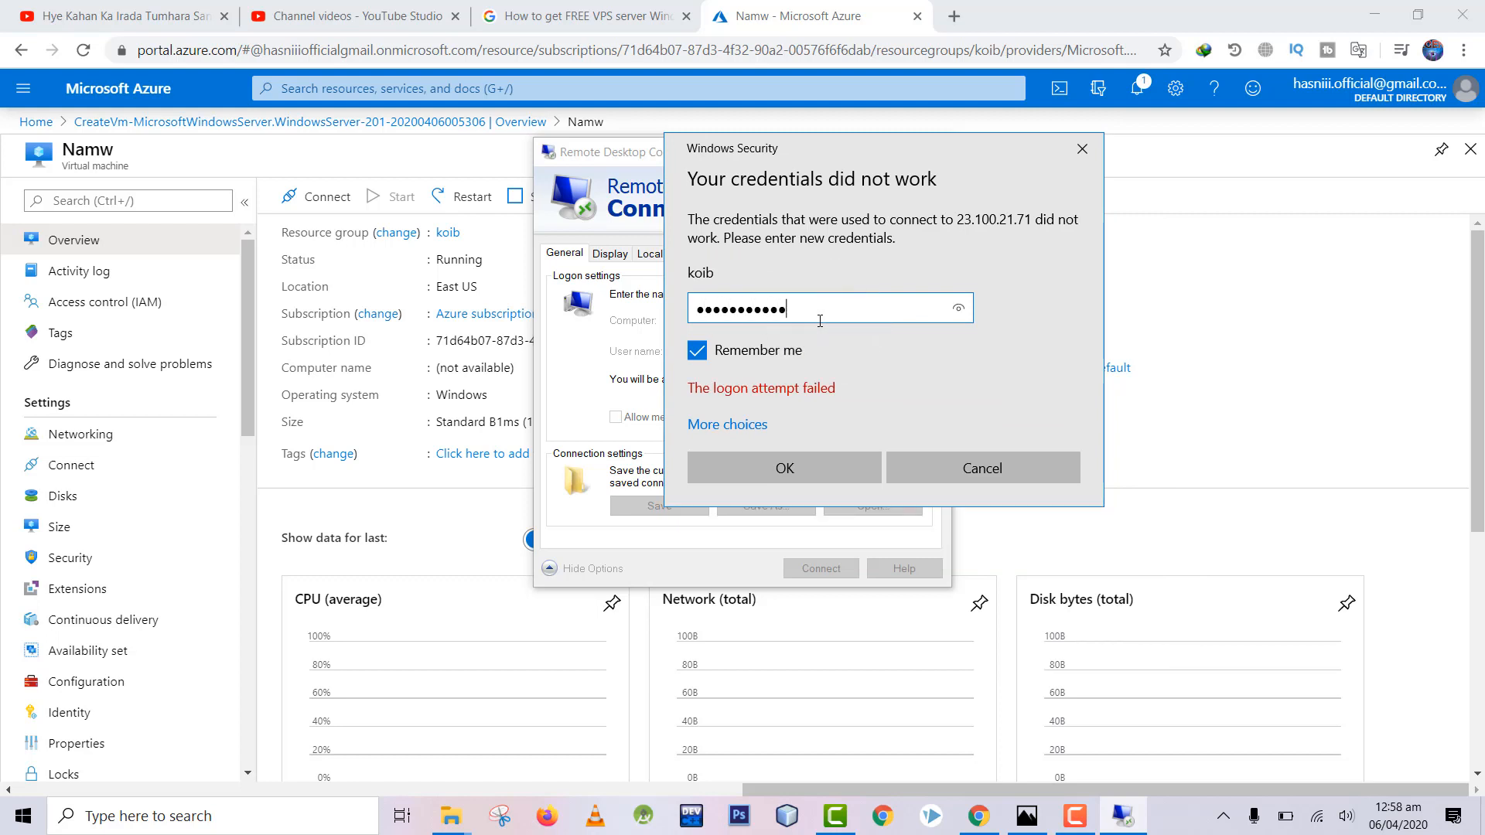
pyautogui.click(796, 476)
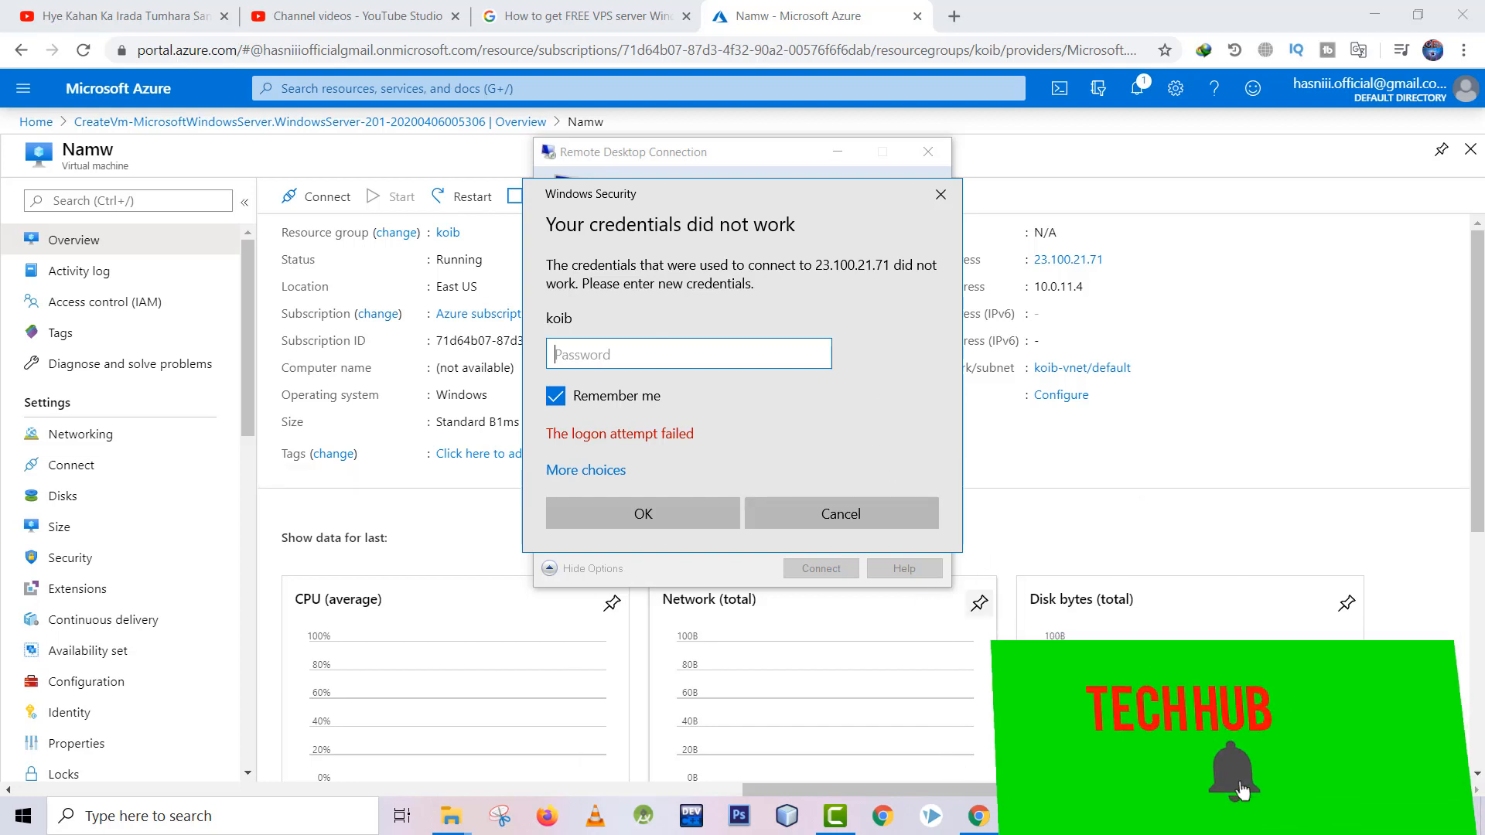
pyautogui.press('F9')
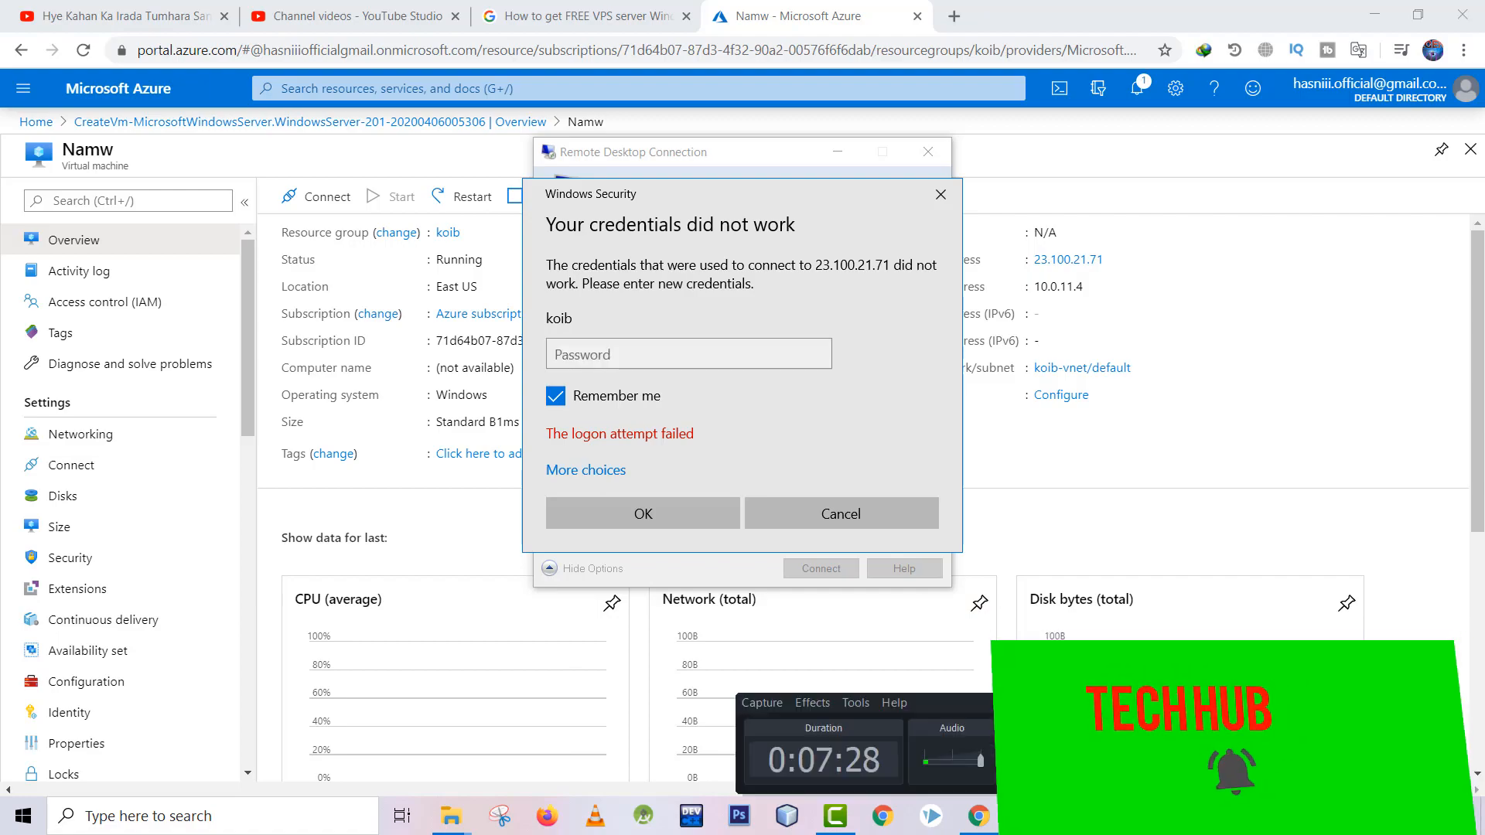